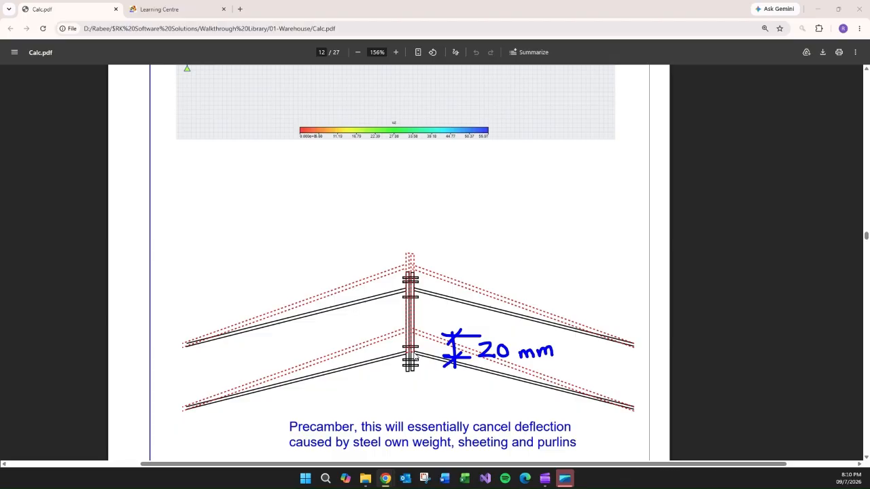
Compare the PDF's simple-beam verification page with the deflected warehouse frame, orbiting and zooming the 3D model.
scroll(475, 306, down, 3)
scroll(704, 313, down, 3)
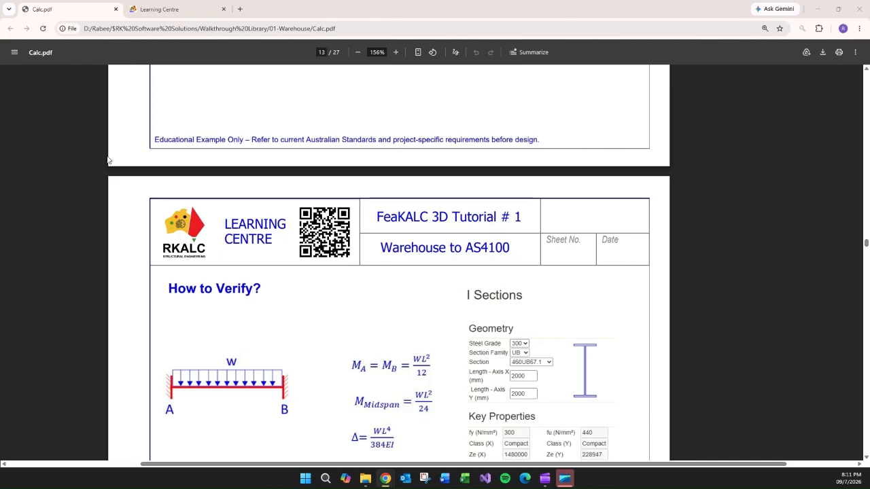
drag(0, 115, 459, 81)
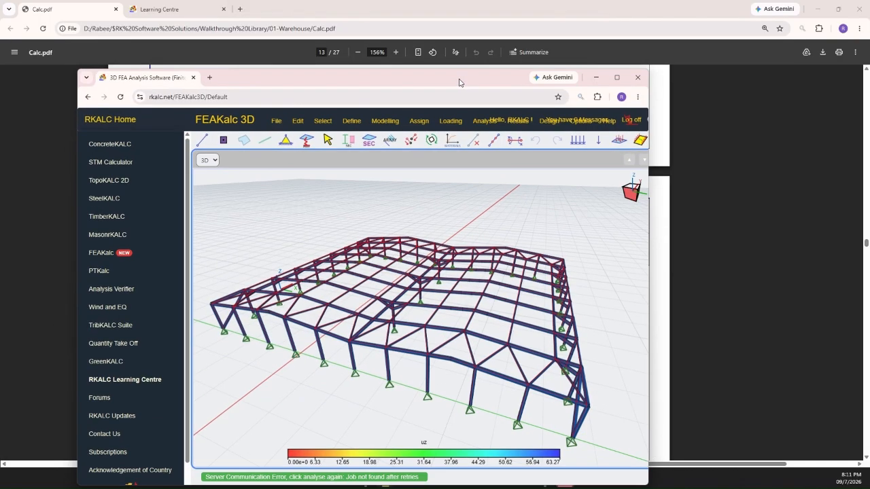
double_click(459, 82)
middle_drag(491, 260, 545, 282)
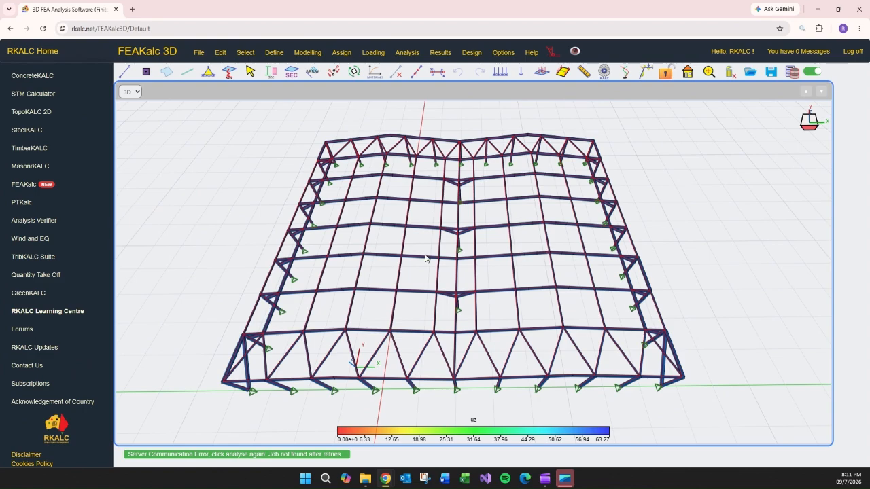
scroll(260, 274, up, 6)
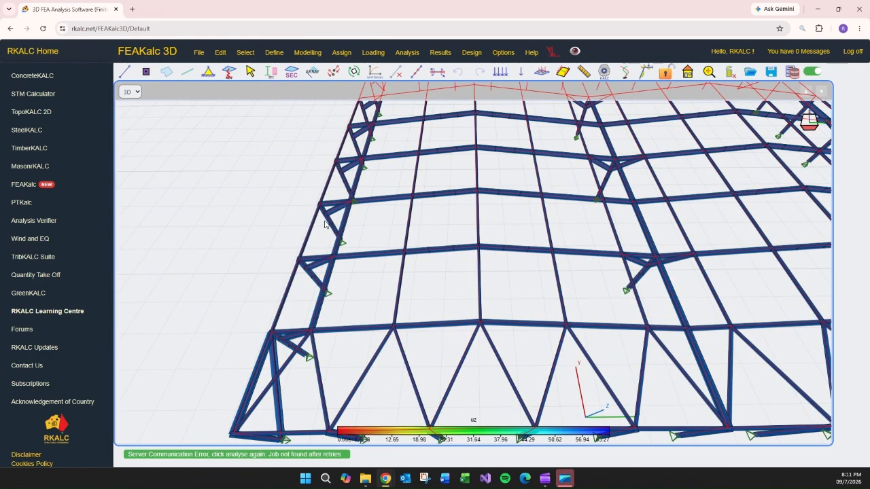
middle_drag(610, 372, 553, 312)
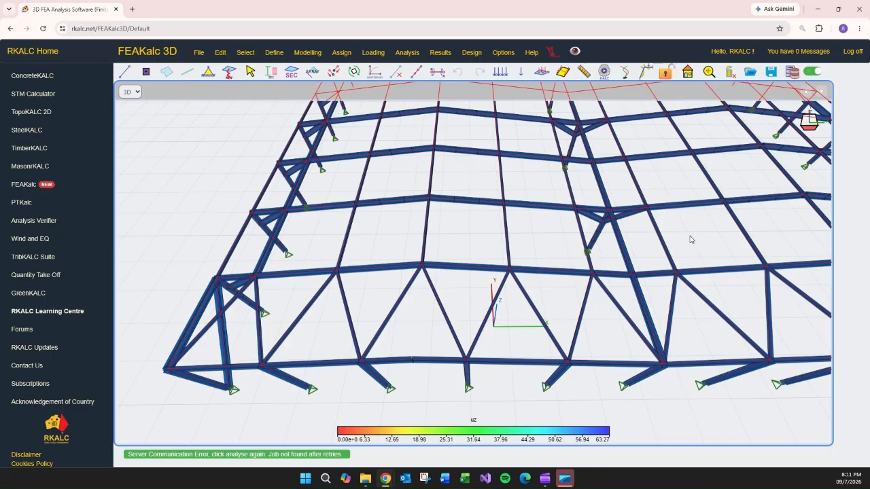
scroll(671, 239, down, 2)
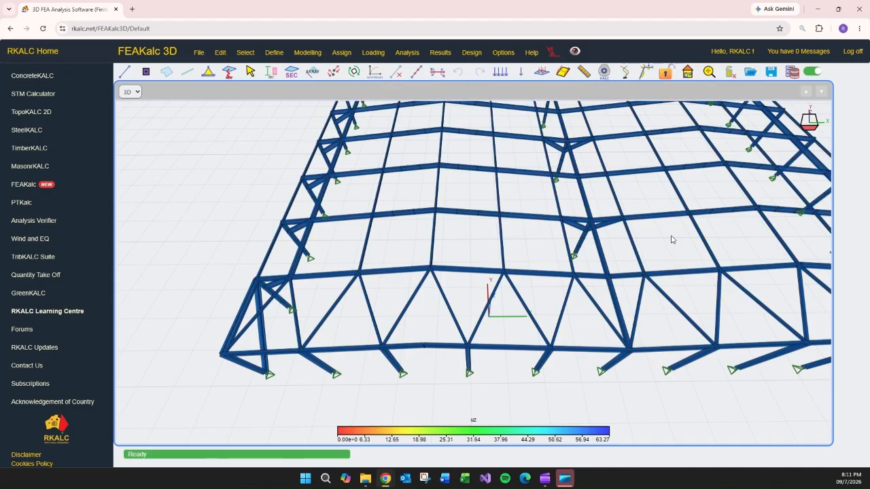
scroll(655, 250, down, 2)
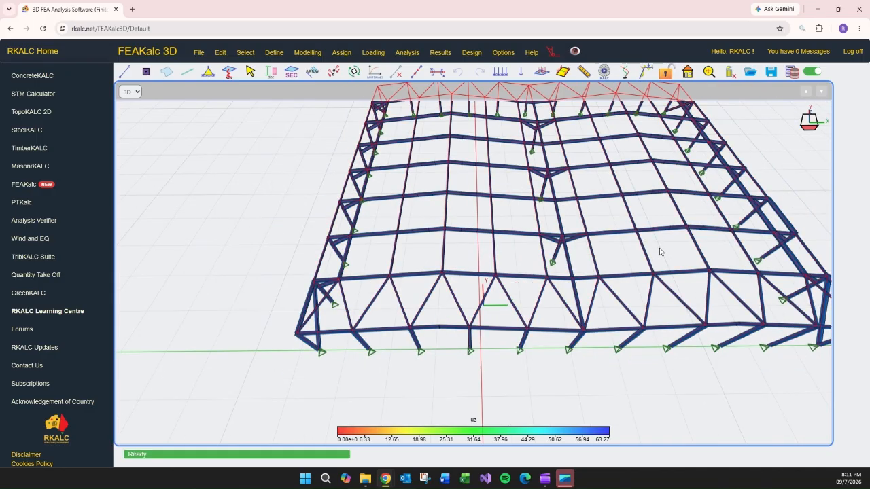
drag(526, 10, 0, 41)
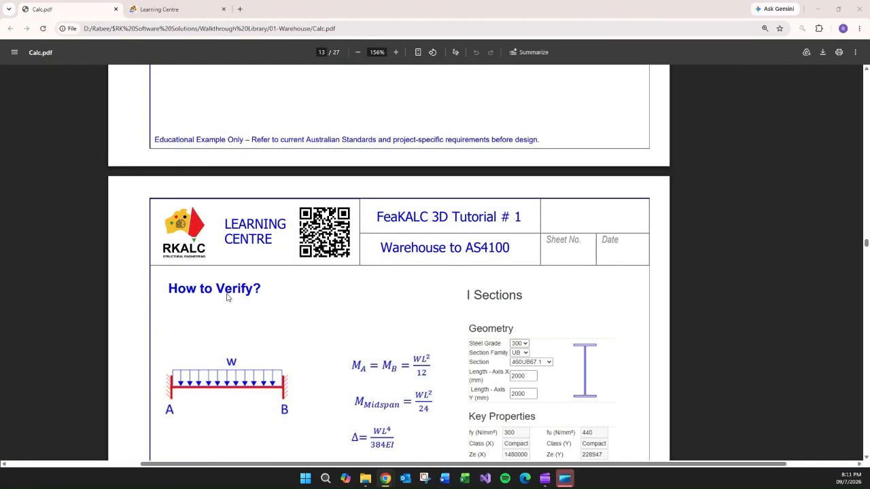
Open the Common Beams analysis verifier in a new tab and view the fixed-end uniformly loaded beam formulas.
scroll(423, 299, down, 3)
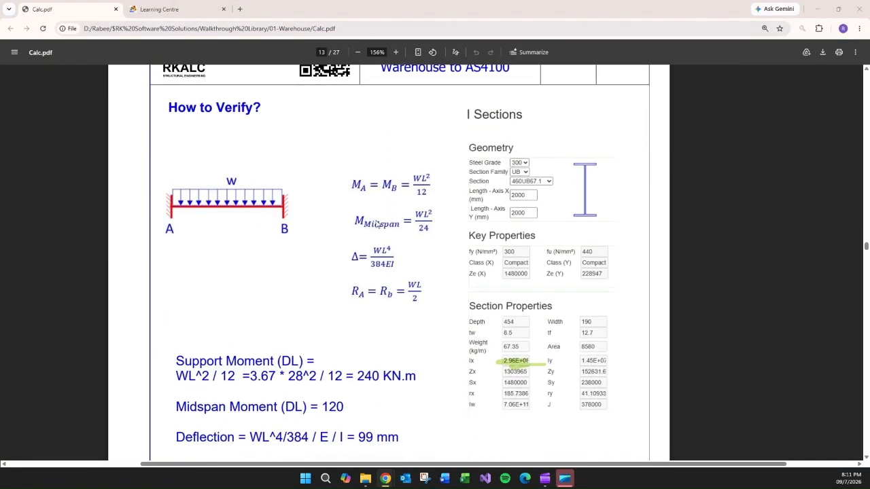
drag(0, 42, 386, 41)
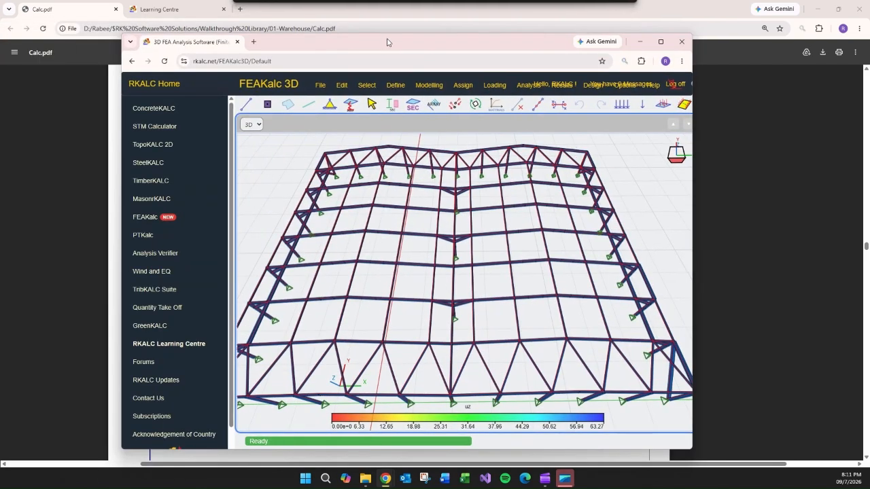
double_click(386, 41)
click(37, 223)
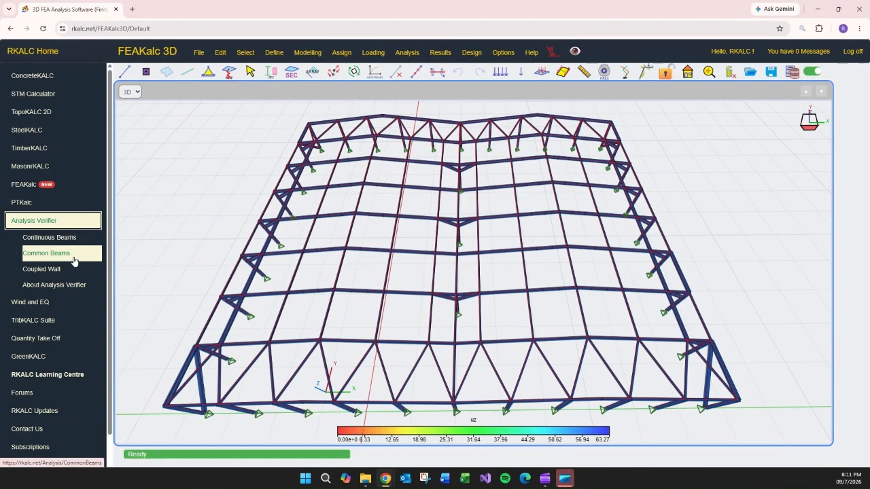
click(48, 256)
right_click(48, 257)
click(96, 266)
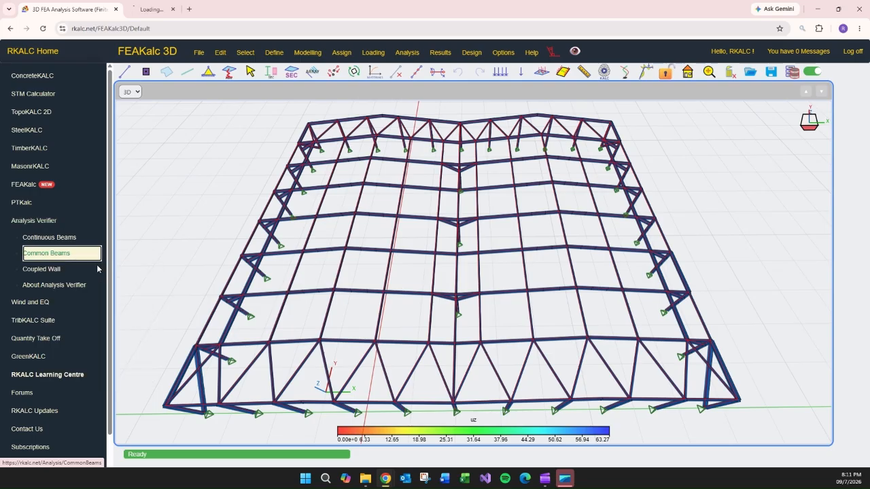
click(166, 10)
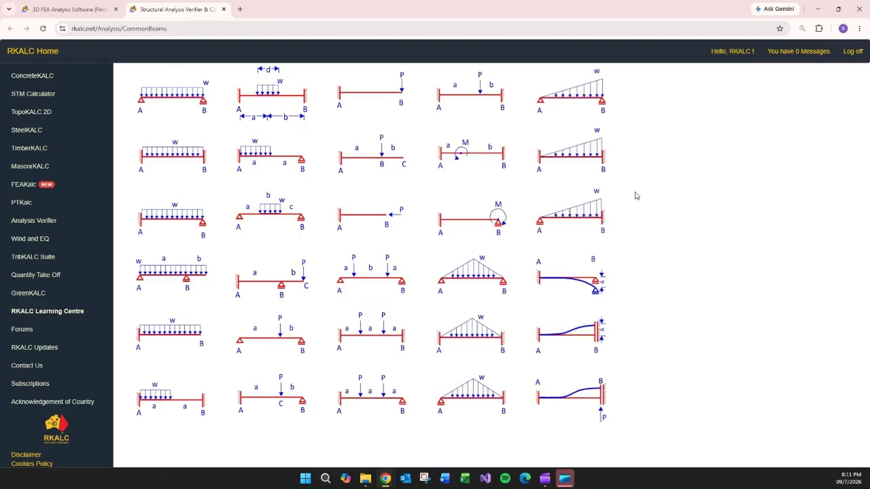
click(161, 157)
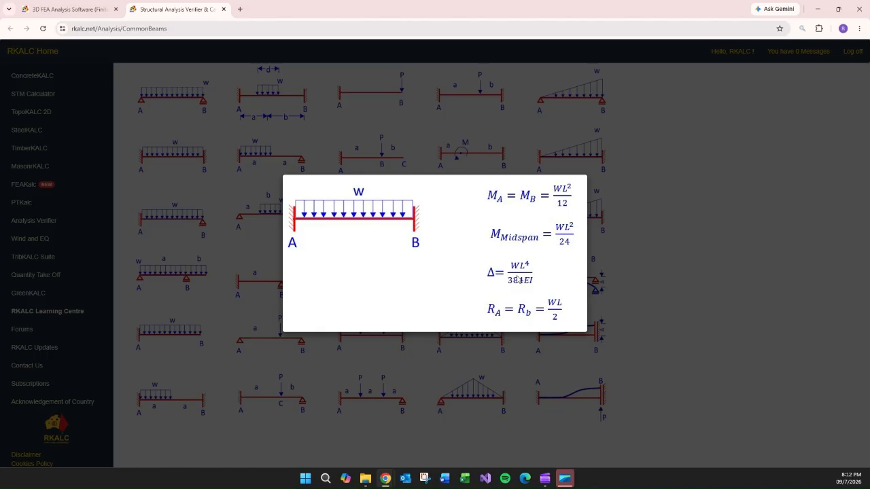
click(603, 302)
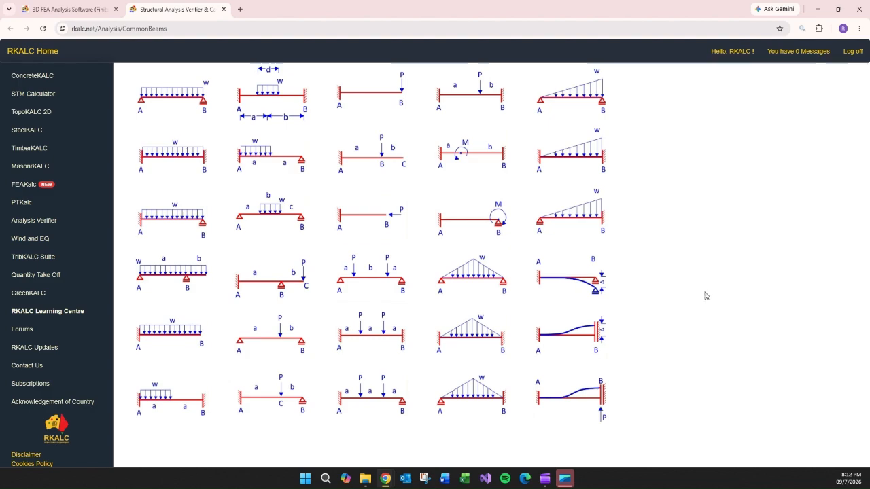
click(90, 14)
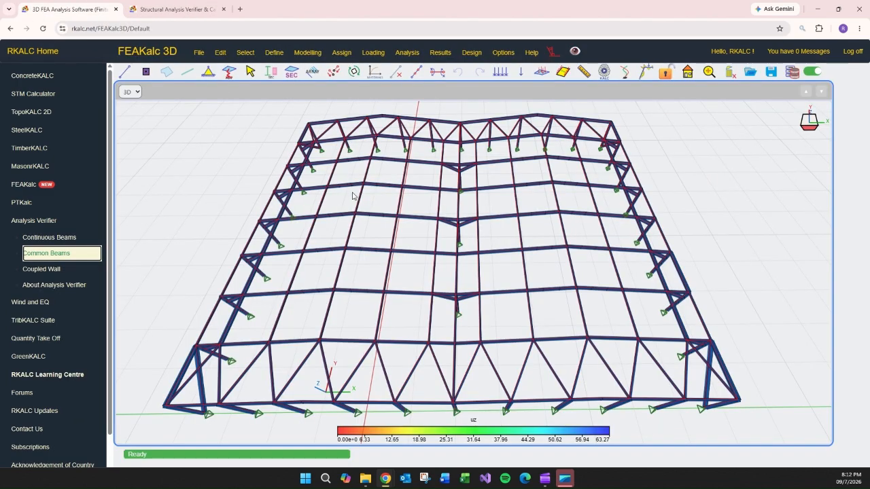
Open SteelKALC I Sections in a new tab and select the 460UB67.1 section to view its properties.
drag(433, 11, 0, 41)
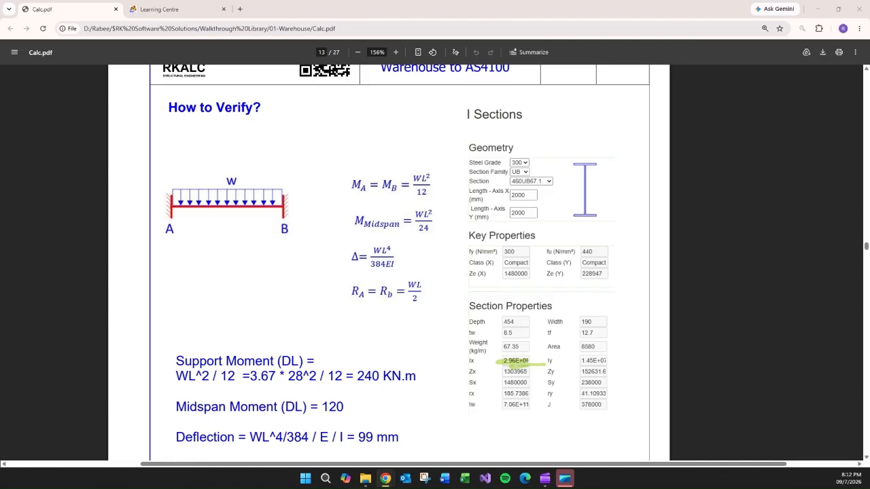
drag(0, 68, 449, 78)
double_click(448, 78)
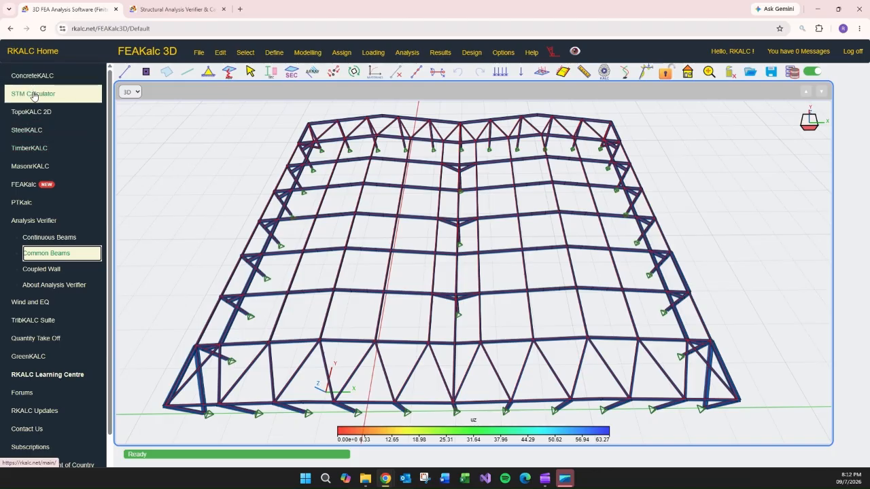
click(41, 131)
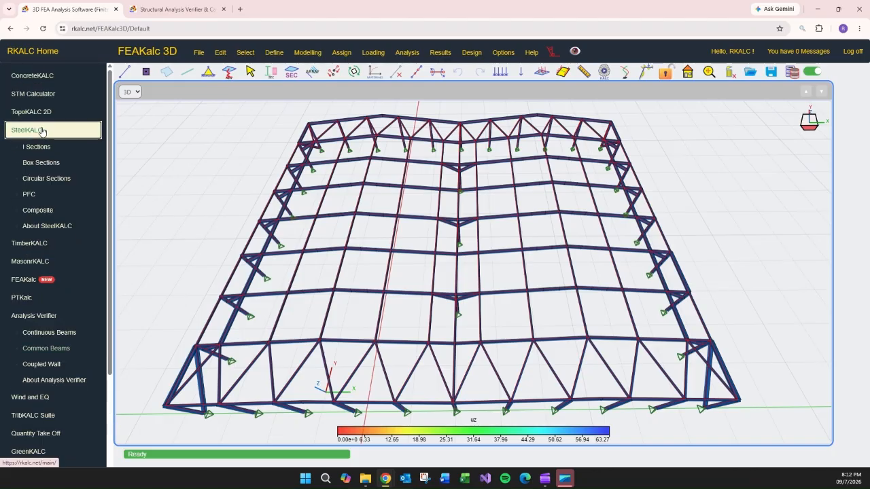
right_click(37, 147)
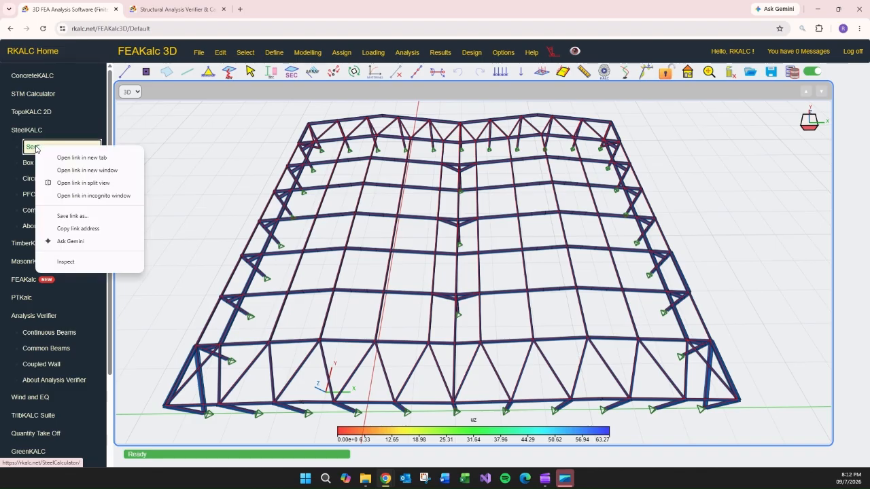
click(84, 158)
click(267, 10)
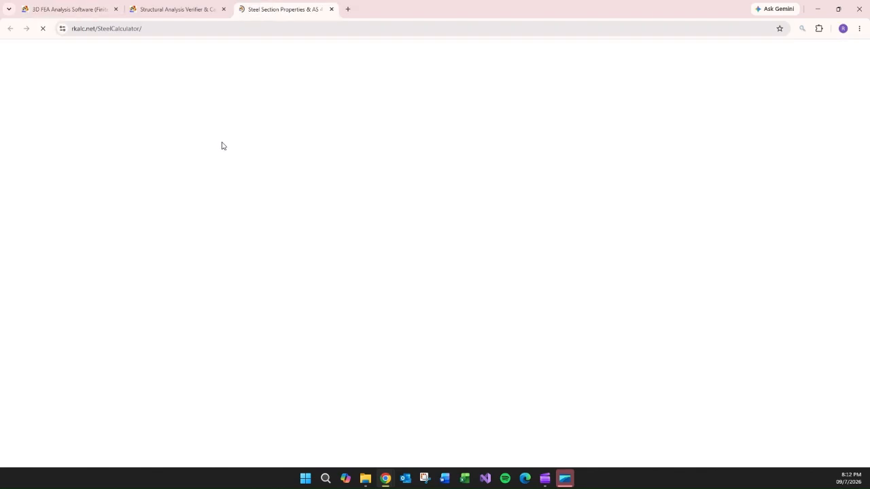
click(200, 150)
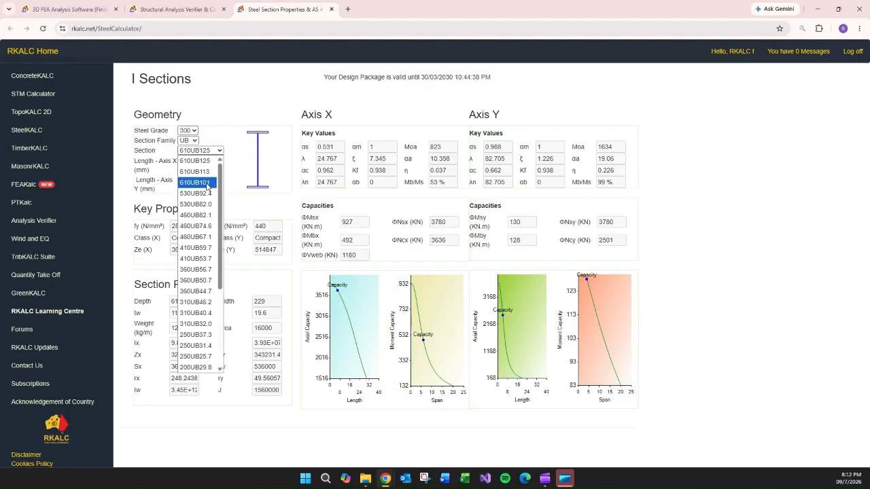
click(211, 237)
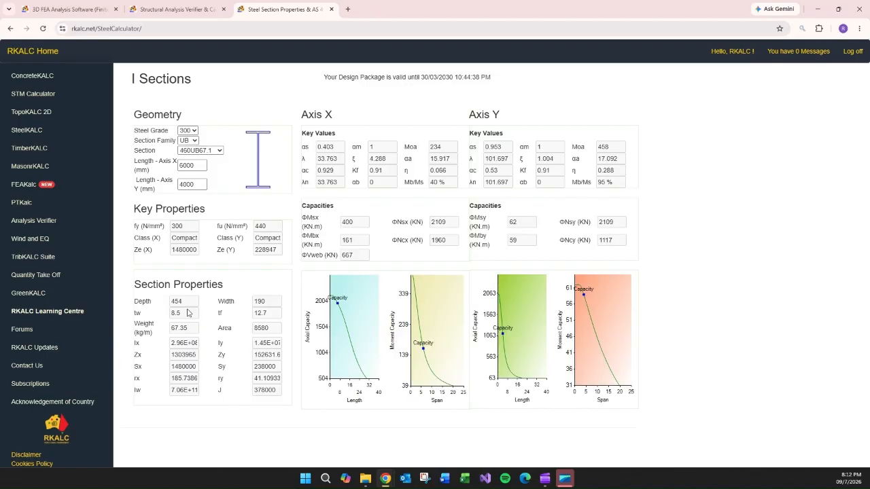
click(175, 6)
click(86, 6)
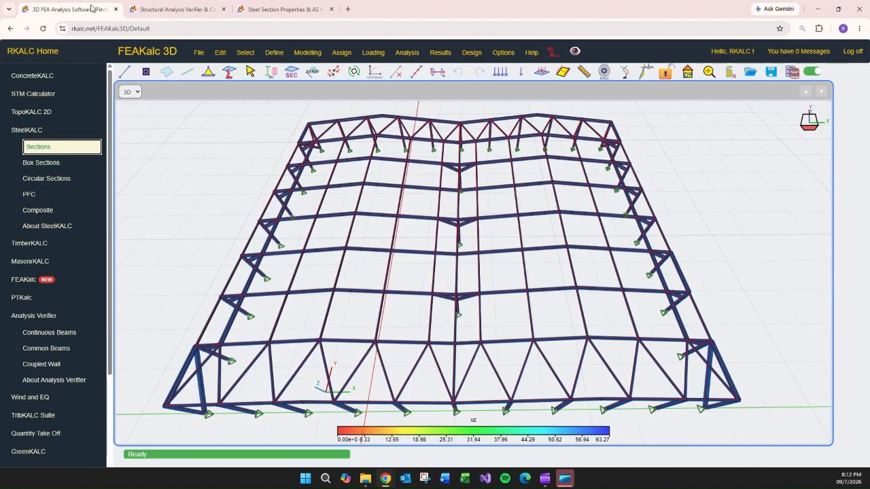
Review the PDF's comparison of model versus simplified end moment, midspan moment and deflection.
drag(472, 6, 0, 54)
scroll(518, 346, down, 2)
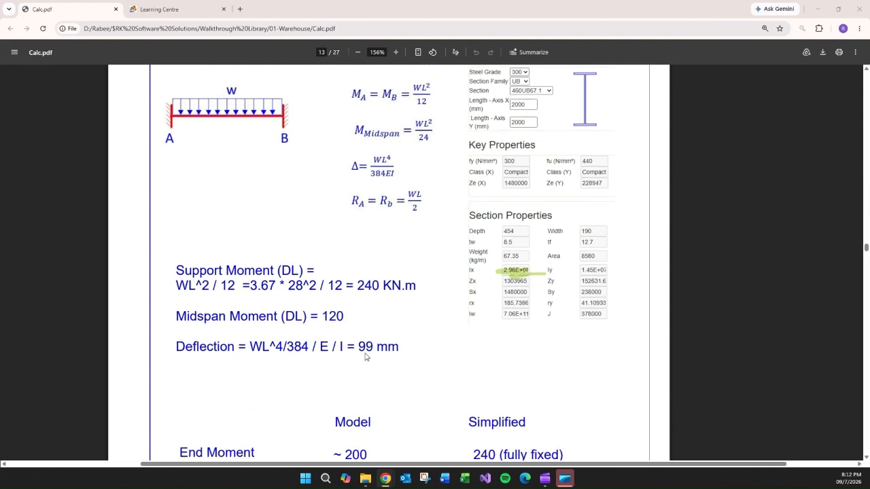
scroll(528, 325, up, 1)
scroll(530, 285, down, 2)
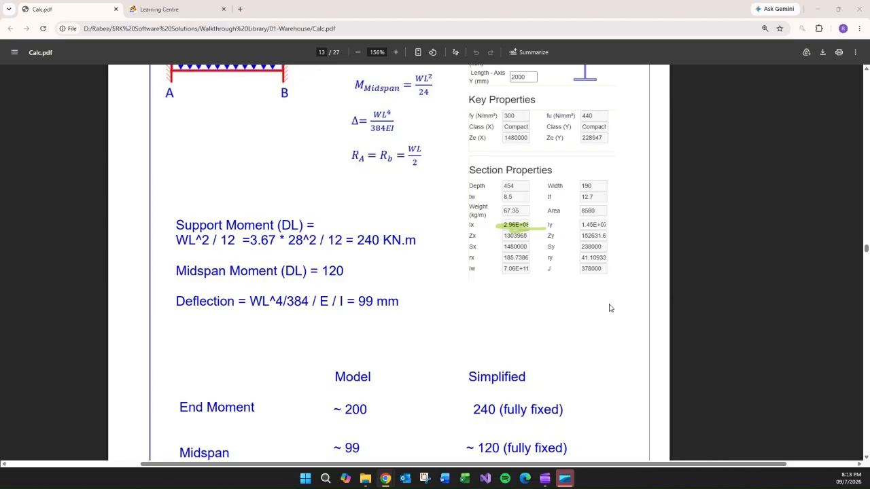
scroll(608, 306, up, 1)
scroll(592, 311, down, 5)
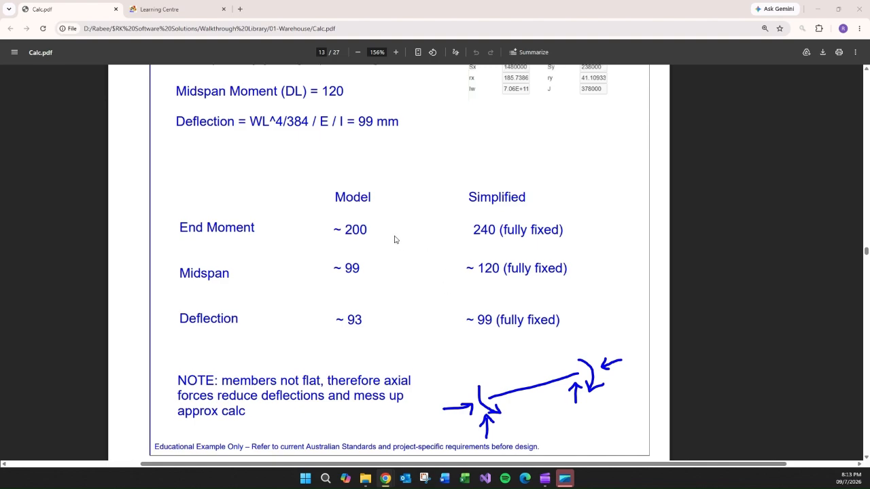
scroll(407, 241, up, 2)
scroll(469, 268, down, 1)
scroll(473, 271, down, 1)
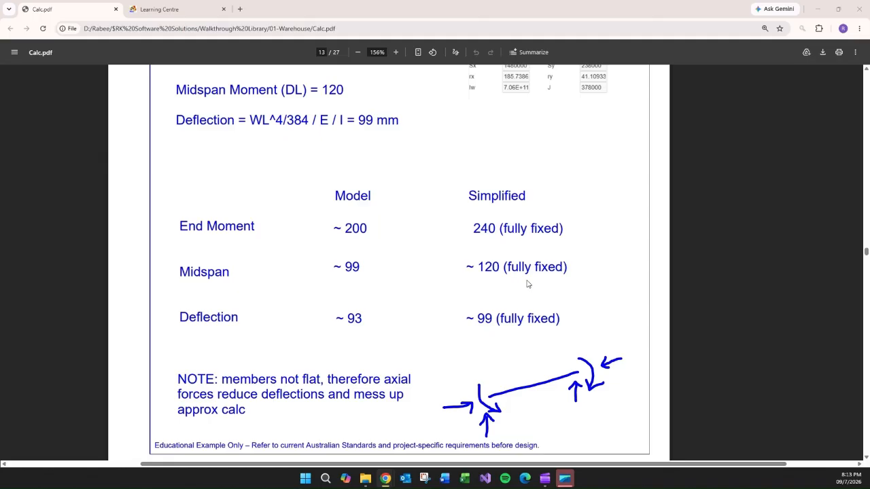
scroll(578, 215, down, 3)
scroll(589, 235, down, 3)
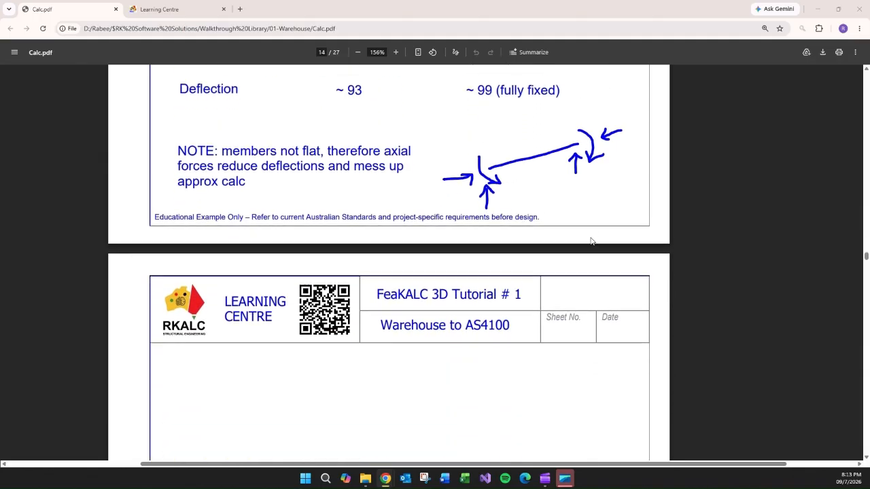
scroll(588, 241, up, 2)
Bring the FEAKalc 3D window back full-screen and open the Frame & Shell Diagrams panel.
drag(702, 11, 0, 156)
drag(0, 54, 491, 61)
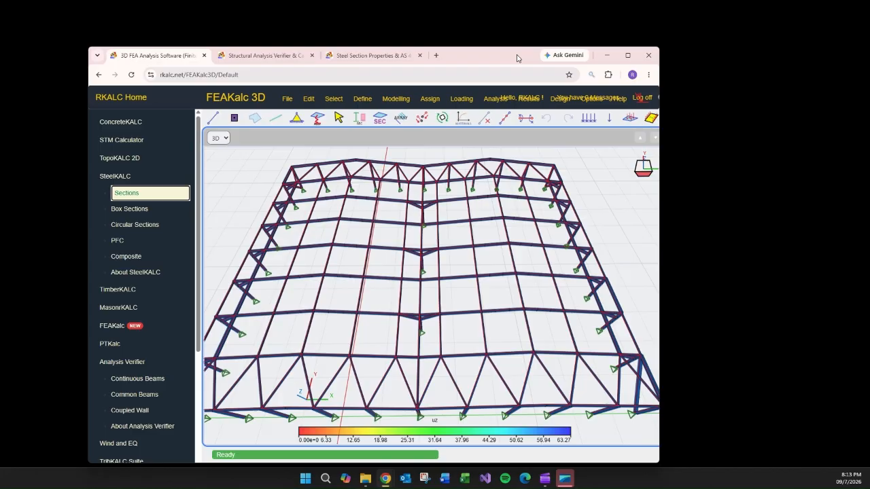
double_click(493, 60)
middle_drag(575, 250, 553, 254)
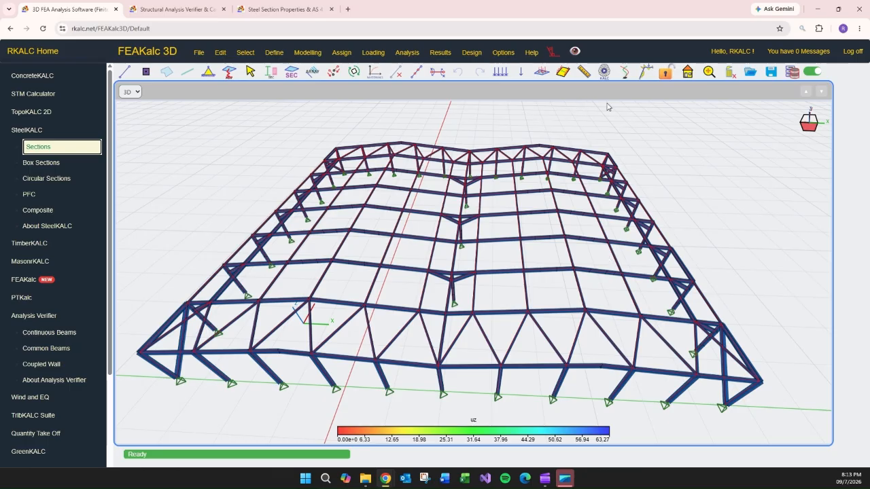
click(646, 72)
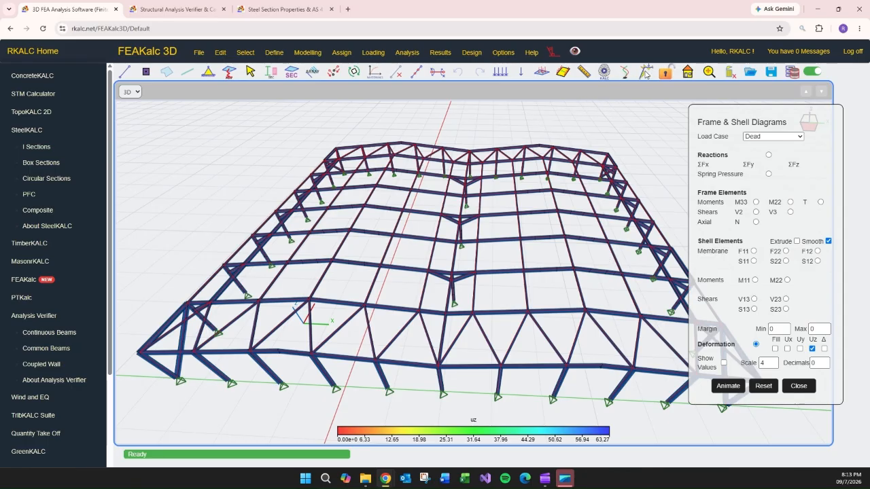
Open the load combinations definition and review the combination IDs, load cases and multipliers.
click(378, 55)
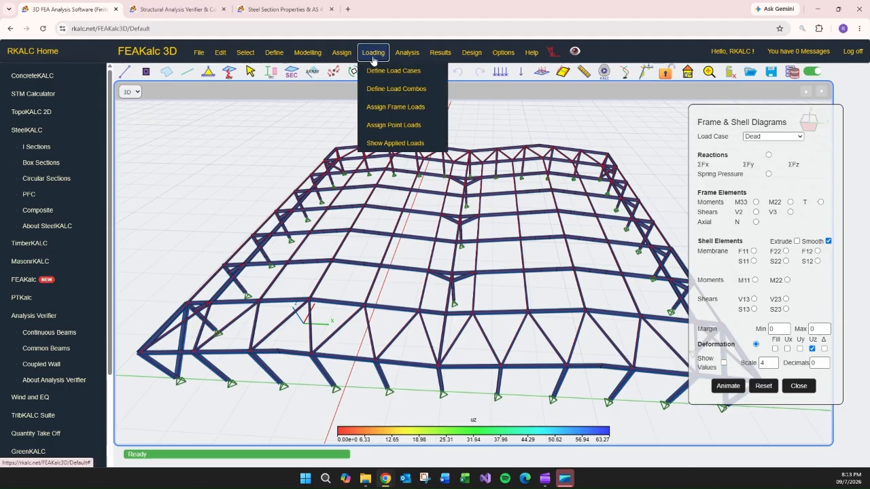
click(396, 89)
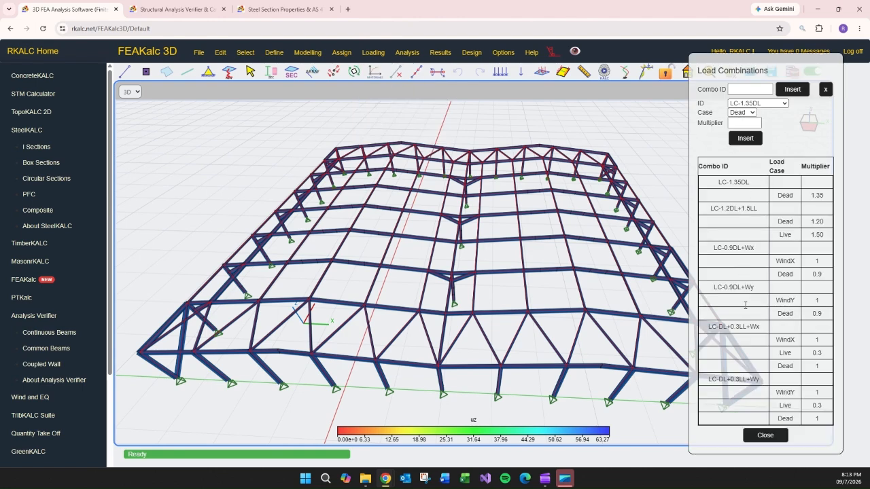
click(741, 89)
click(771, 104)
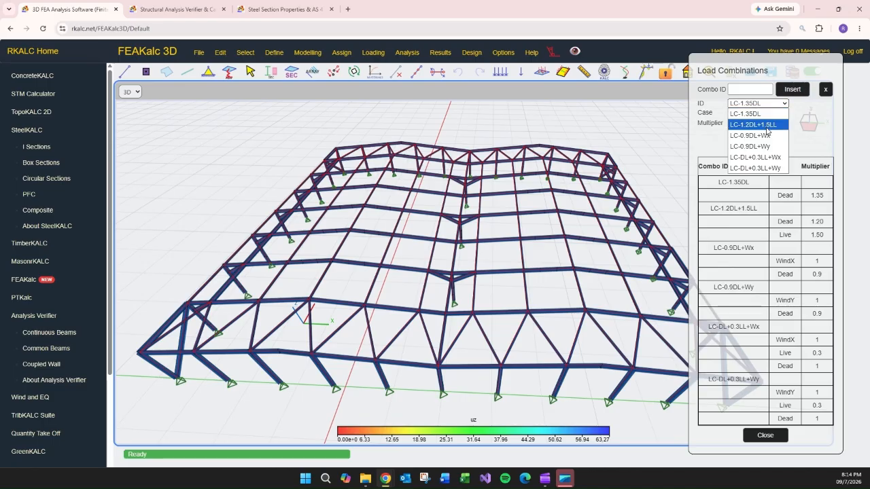
click(821, 125)
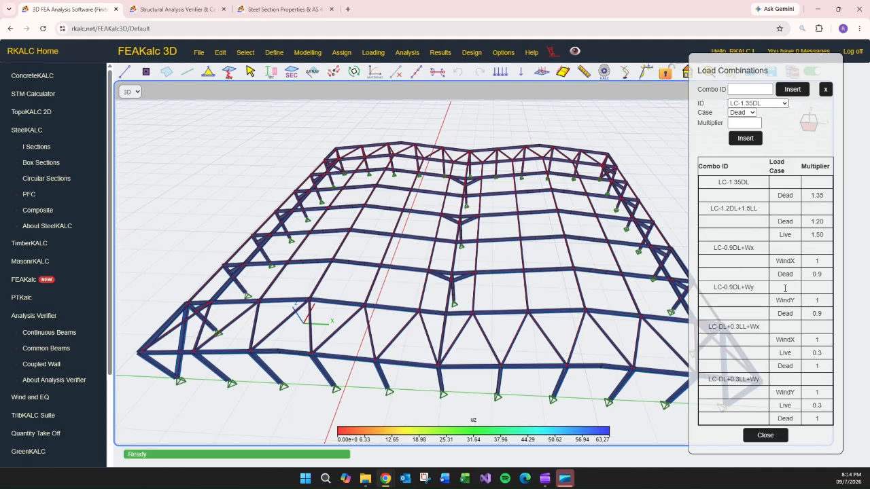
click(765, 435)
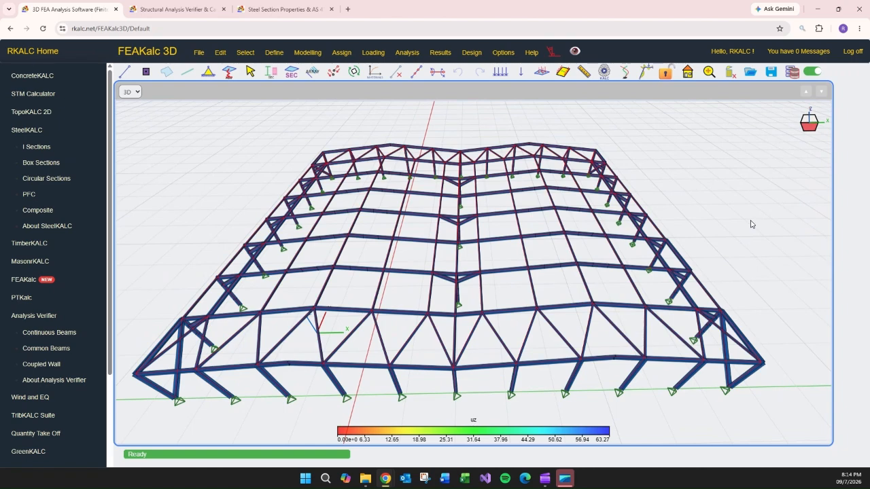
Turn off the extruded display of frame members.
click(472, 53)
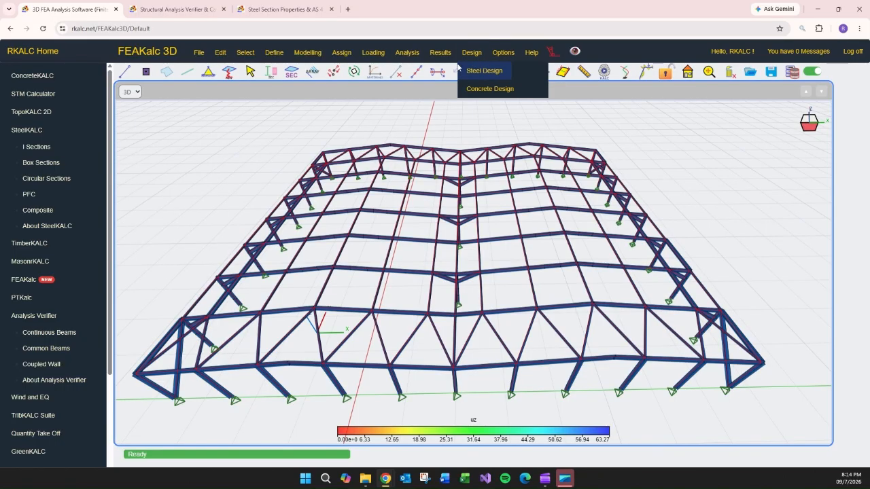
click(502, 52)
click(527, 128)
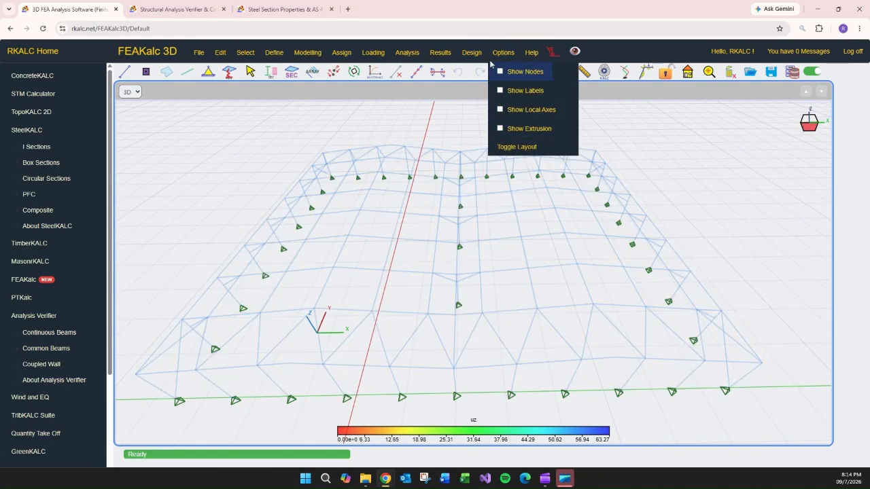
click(657, 136)
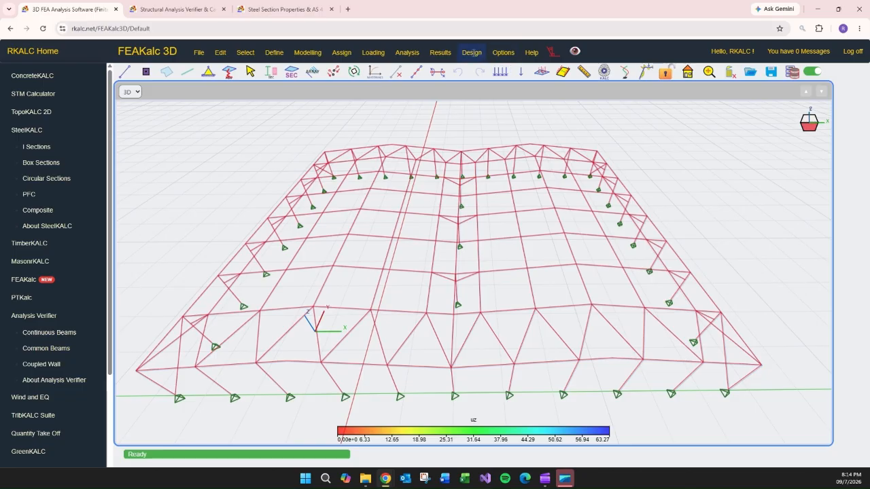
Try to run the steel member design to AS4100.
click(472, 53)
mouse_move(484, 70)
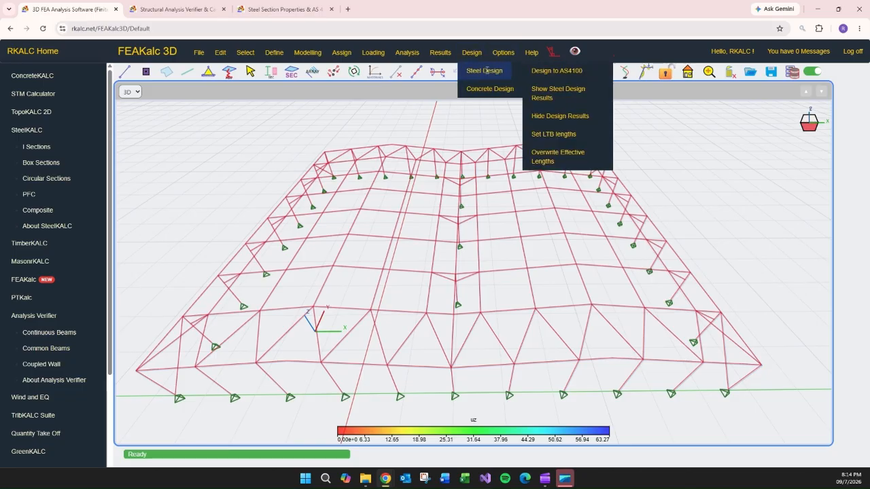
click(581, 70)
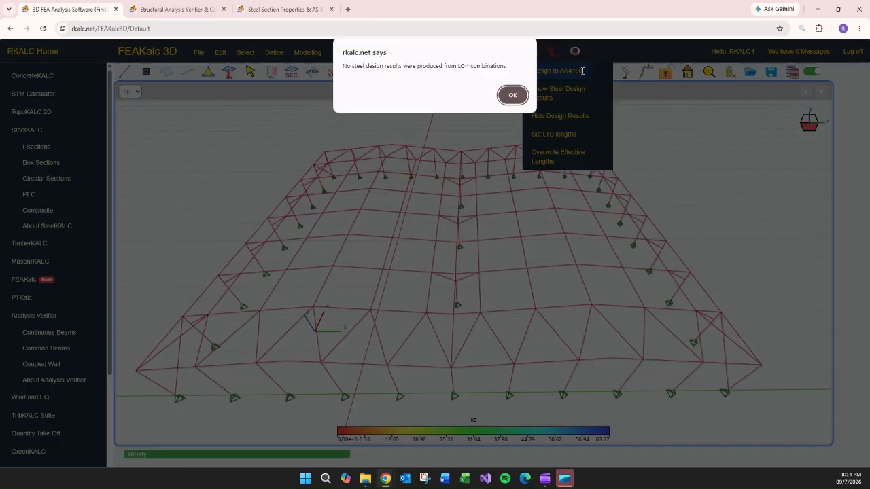
click(513, 96)
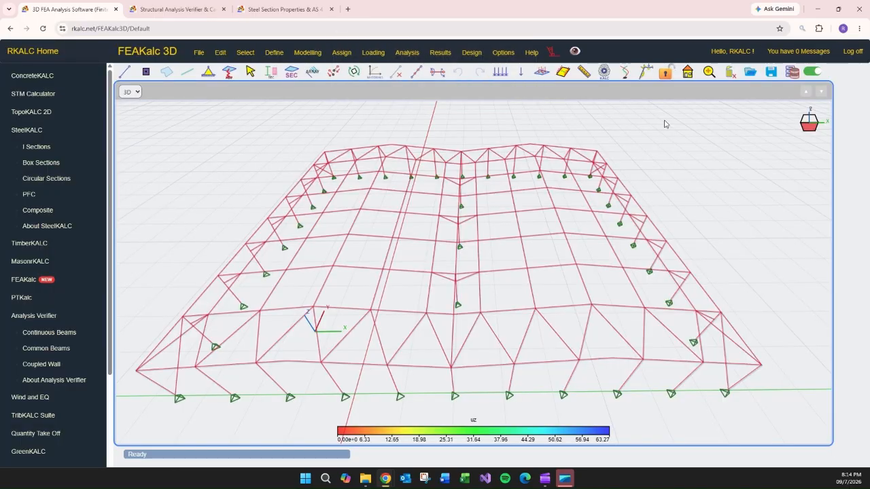
Run the analysis of the frame model for all load cases.
click(606, 71)
click(224, 29)
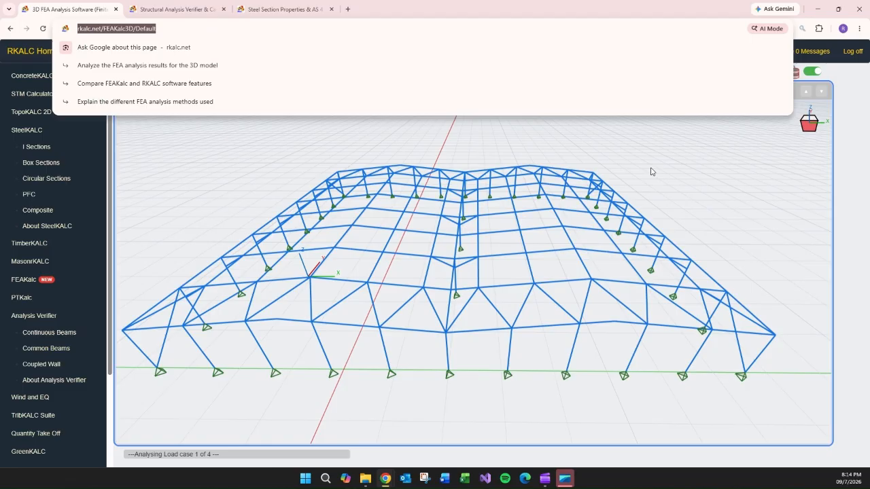
click(714, 191)
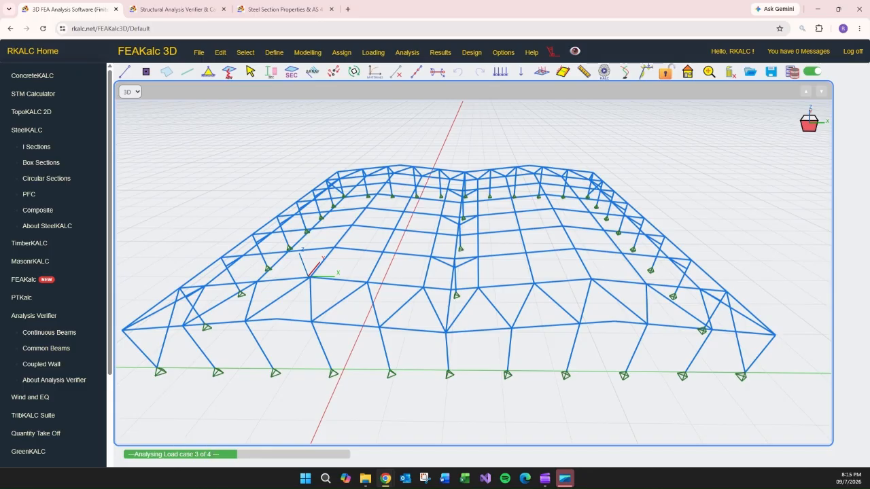
click(605, 71)
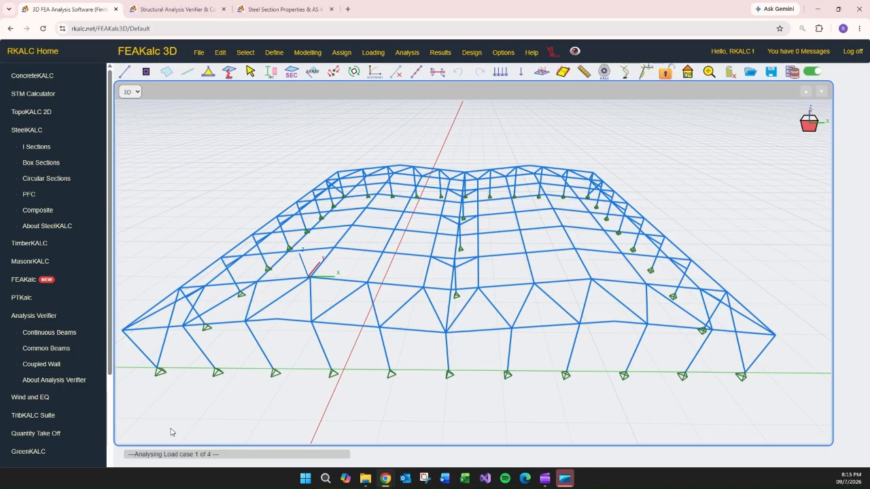
middle_drag(454, 388, 446, 383)
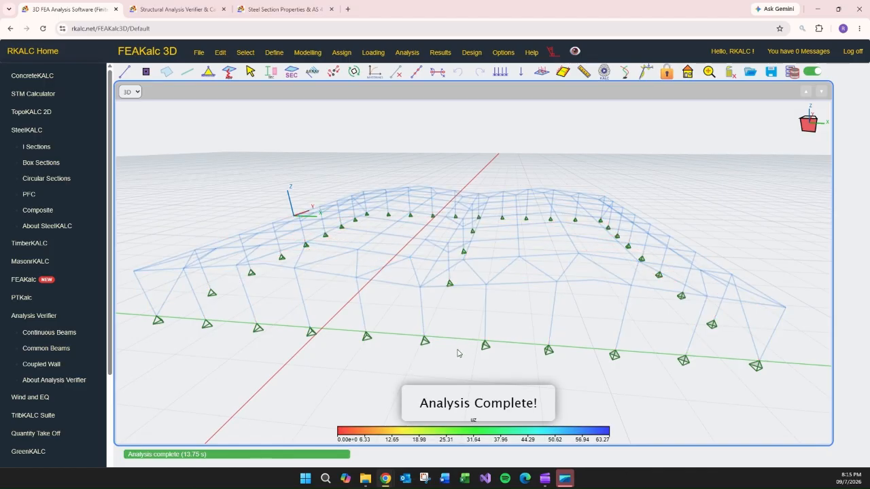
Run the steel member design to AS4100.
click(471, 52)
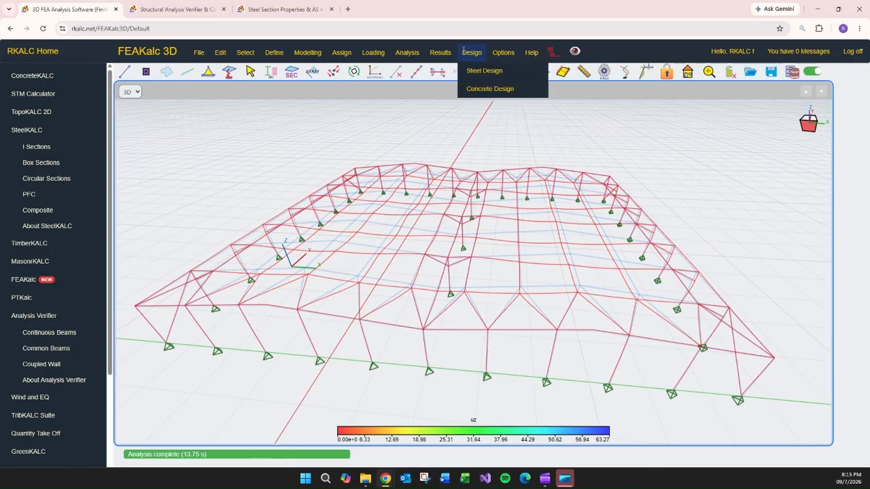
mouse_move(480, 70)
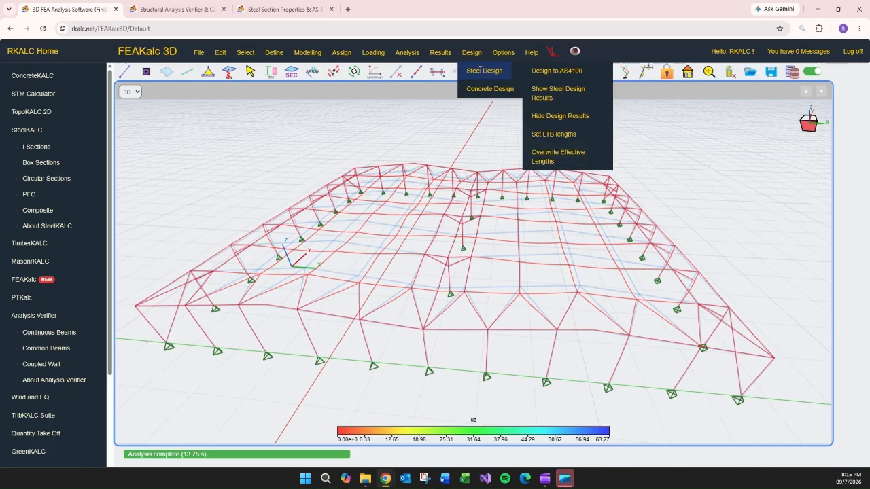
click(552, 70)
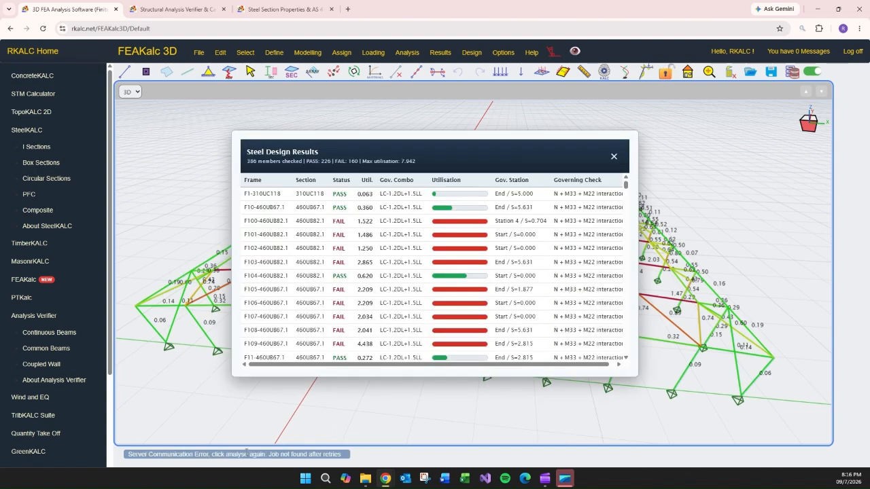
Scroll through the steel design results table of member status, utilisation and governing combos, then close it.
drag(491, 160, 487, 160)
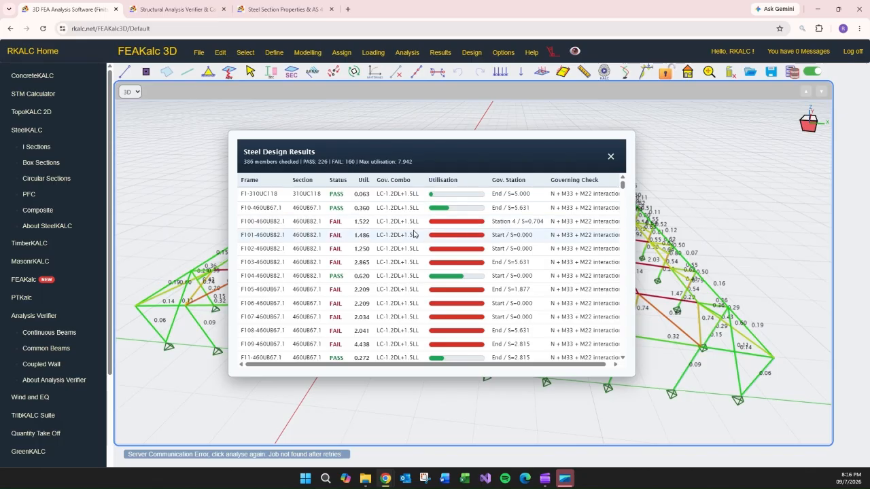
scroll(405, 216, down, 1)
scroll(405, 283, down, 5)
scroll(406, 283, down, 3)
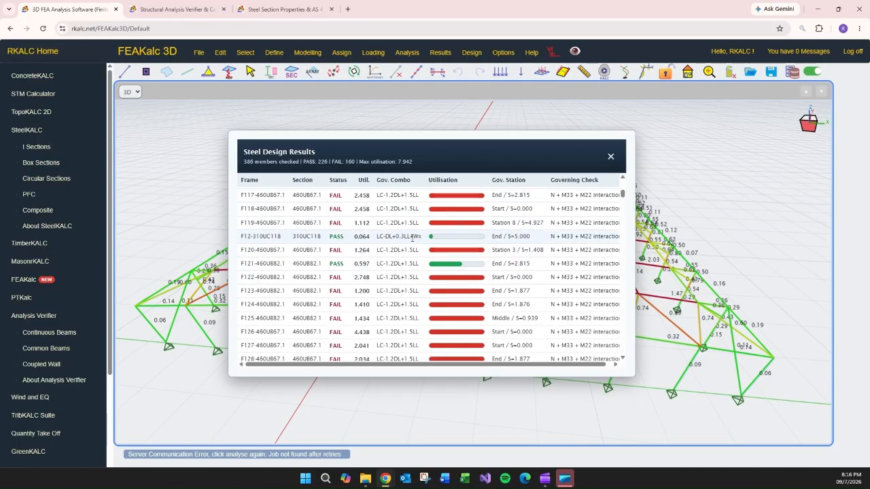
scroll(411, 258, down, 5)
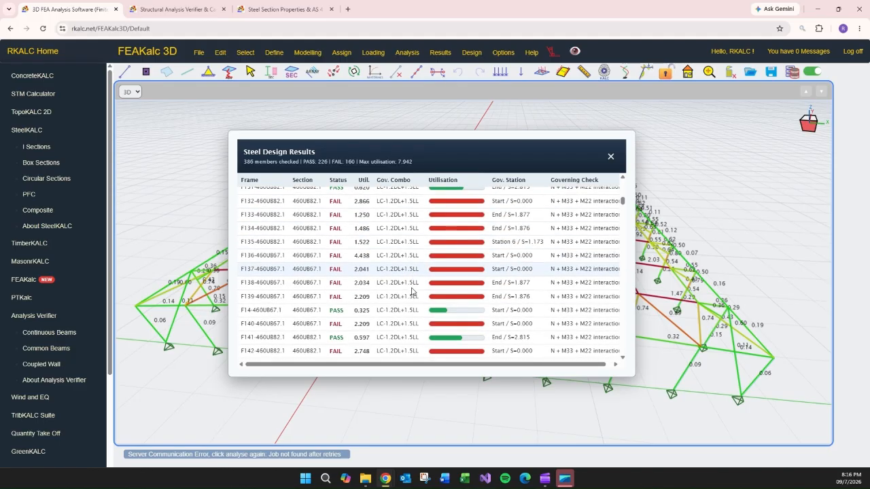
click(611, 157)
Open the steel design memo for member F186-460UB67.1 in the roof.
drag(617, 160, 729, 214)
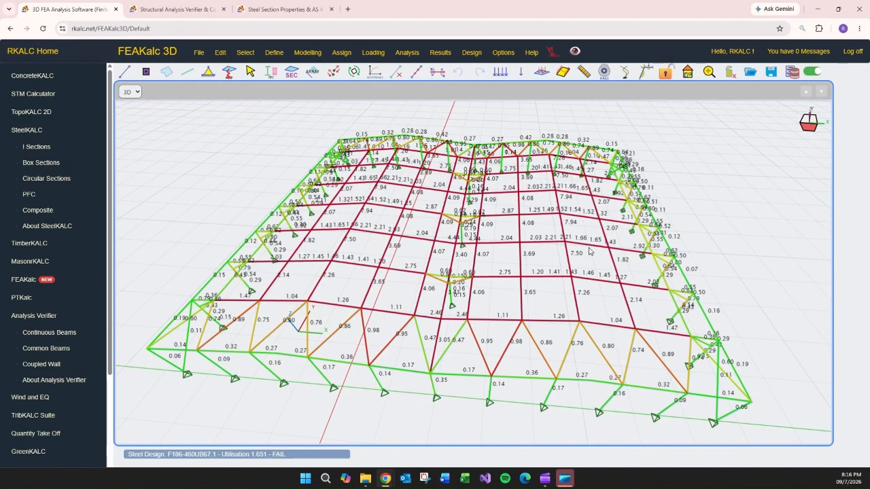
click(591, 246)
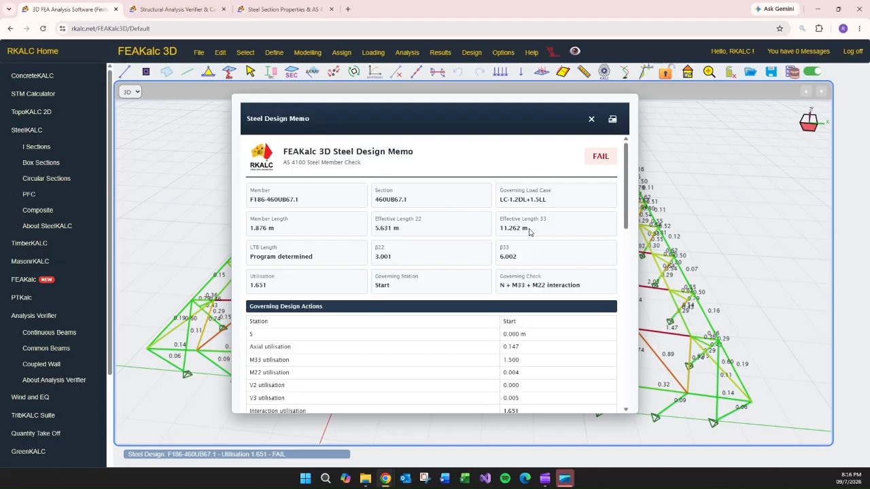
drag(541, 221, 554, 219)
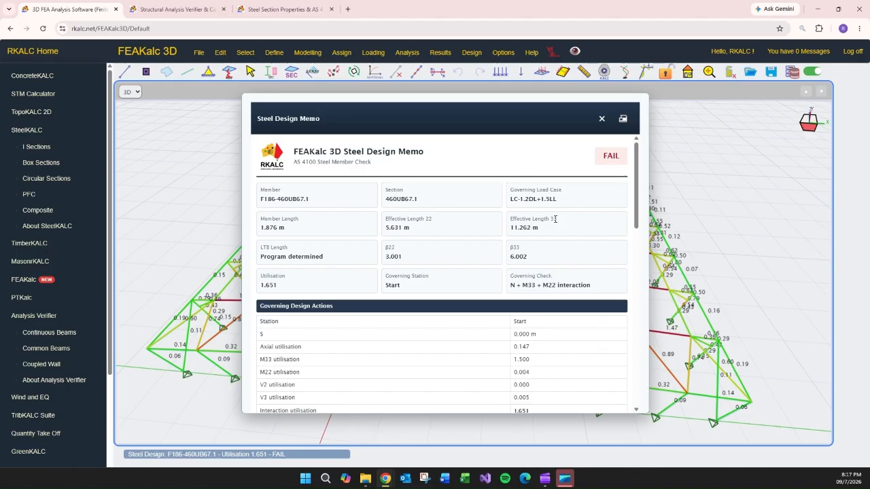
Move the design memo aside and scroll to its capacities, section classification and applied actions.
drag(553, 138, 322, 114)
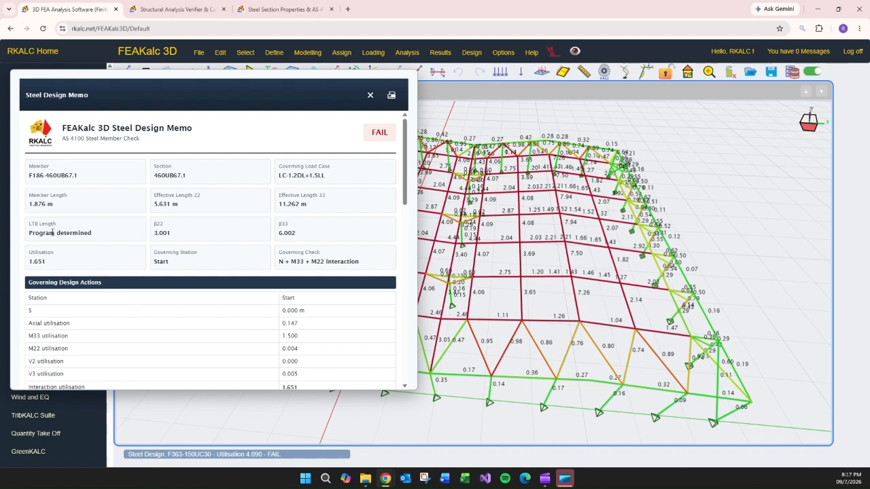
scroll(330, 237, down, 10)
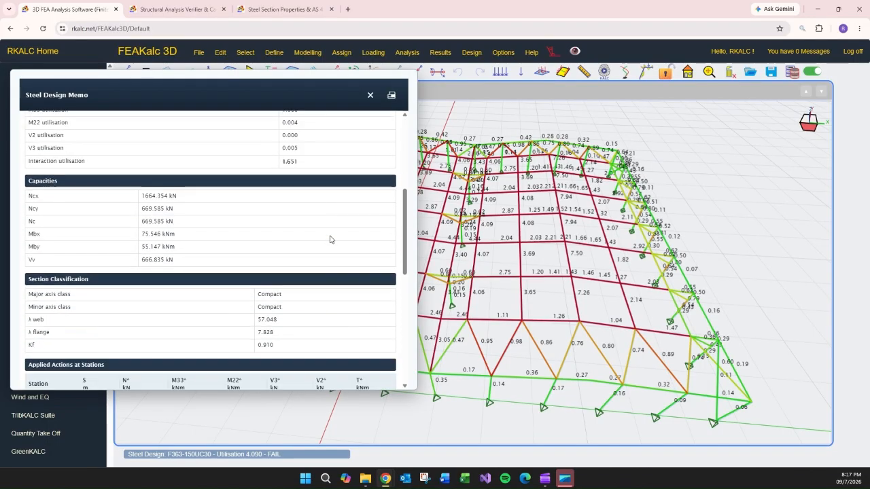
scroll(328, 241, down, 1)
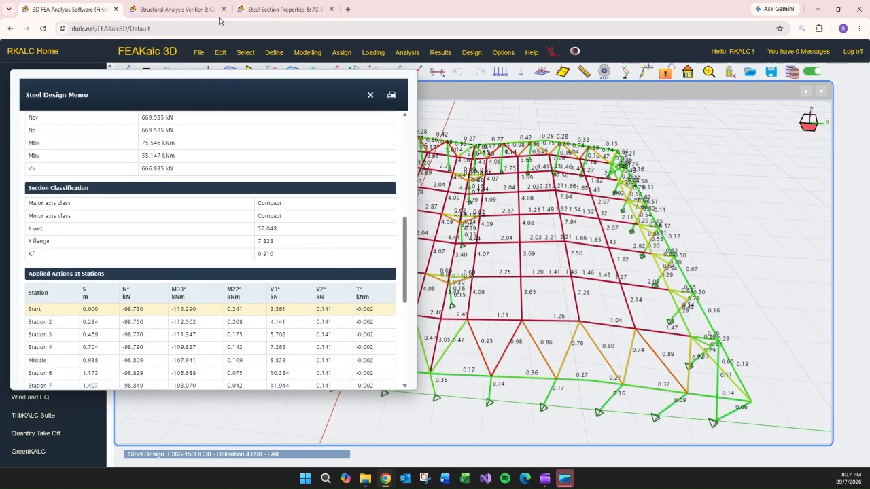
Compare the 460UB67.1 capacities in the SteelKALC I Sections tab, then return to the model.
click(283, 9)
click(196, 165)
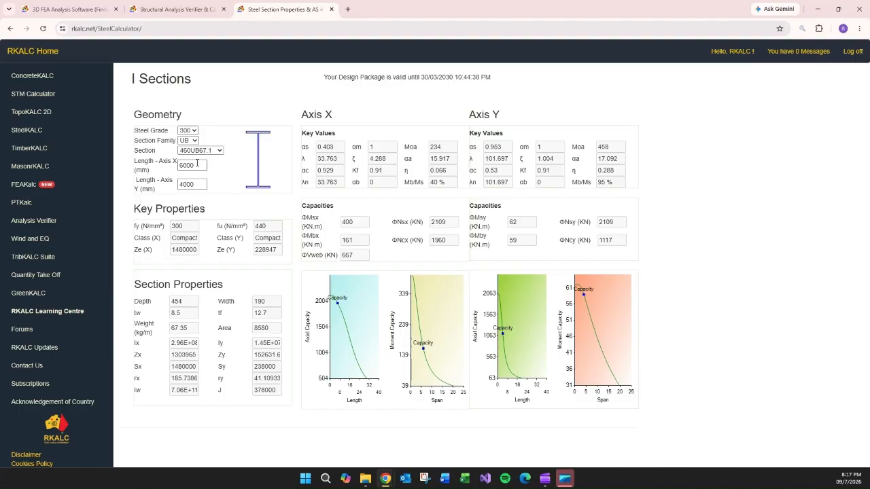
drag(196, 165, 170, 165)
click(74, 9)
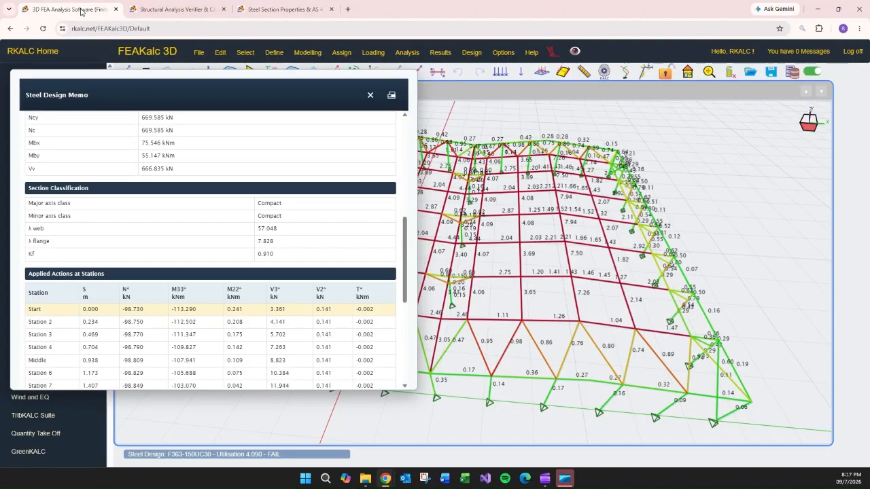
Close the memo and select all frames with section 460UB67.1.
click(370, 96)
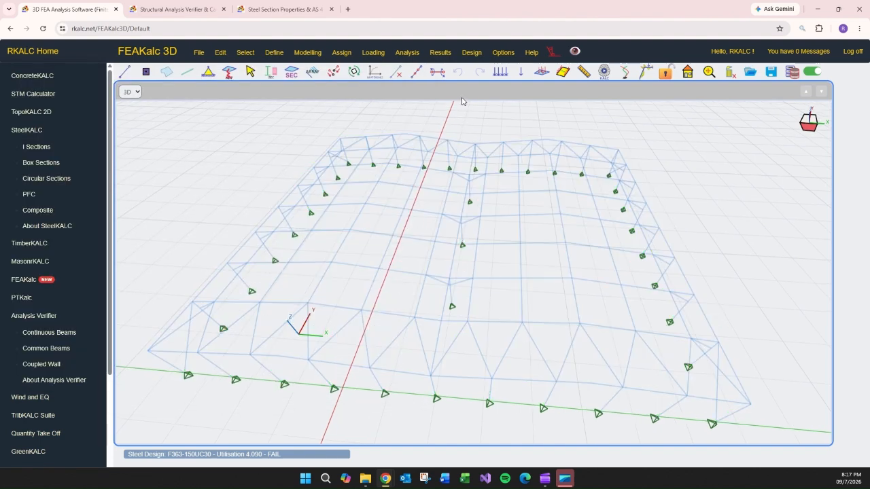
click(244, 55)
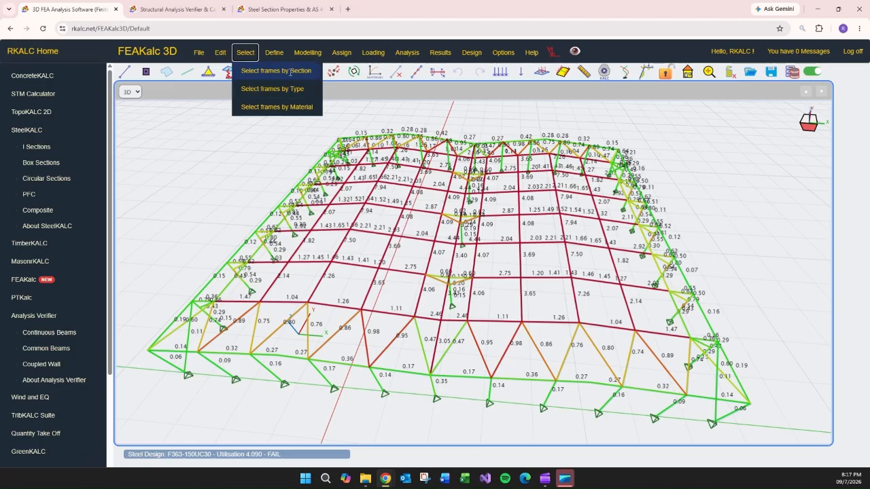
click(291, 71)
click(771, 107)
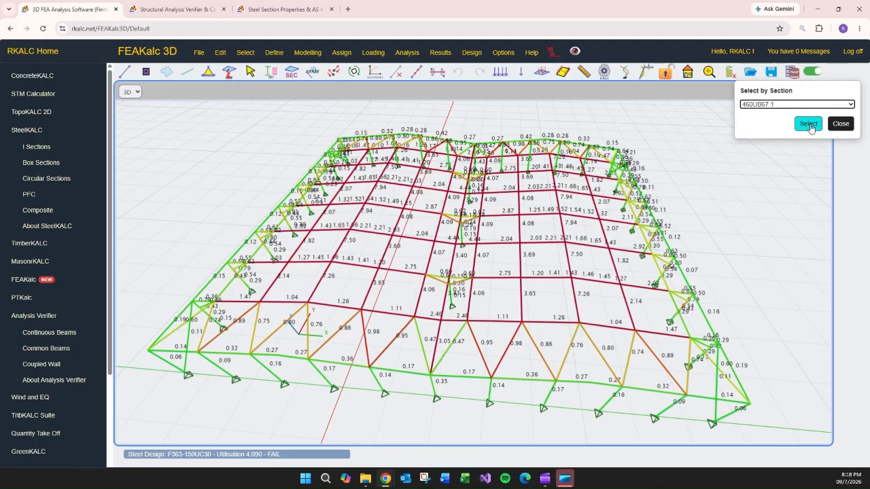
click(809, 124)
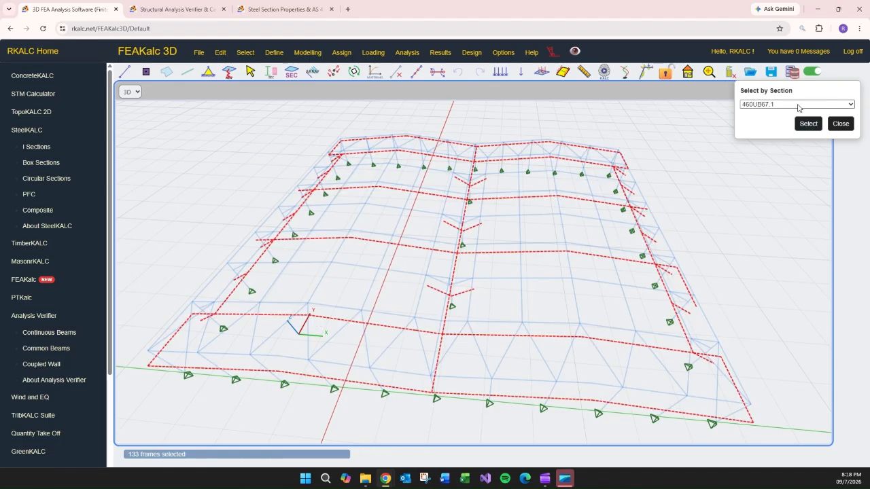
Select the frames with section 460UB82.1.
click(797, 106)
click(779, 147)
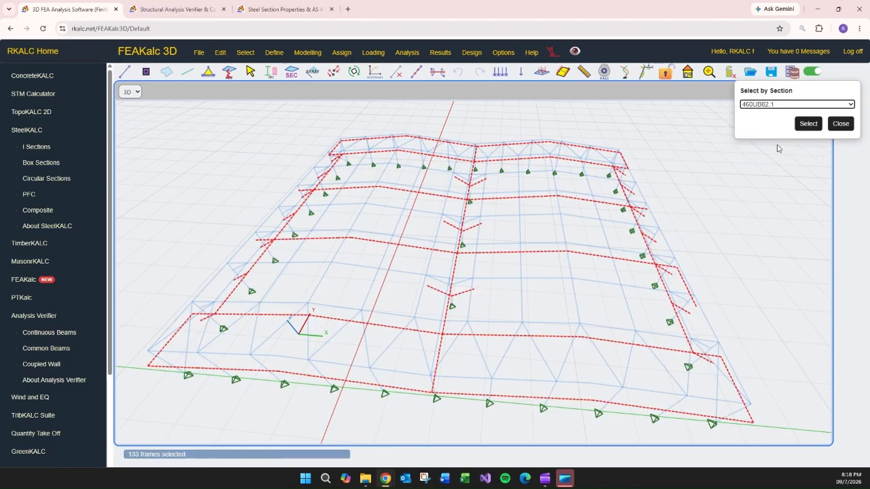
click(808, 124)
Select the frames with section 460UB67.1 again.
click(796, 105)
click(788, 136)
click(808, 124)
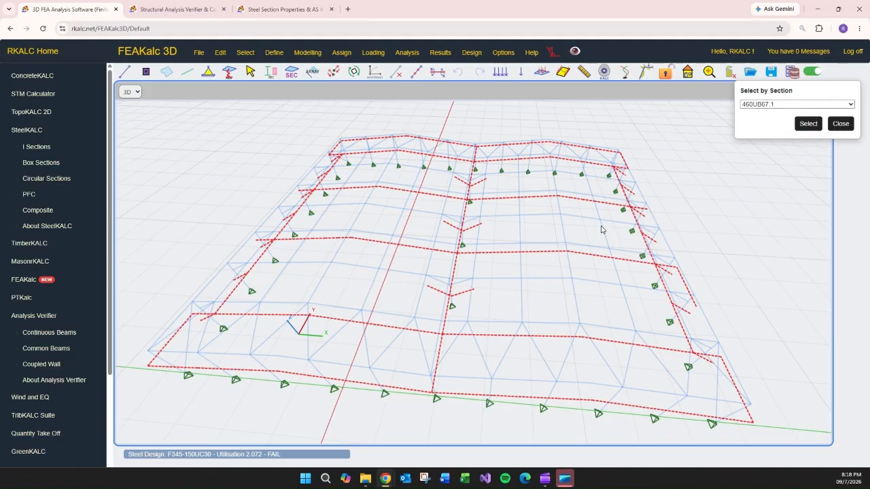
Select the frames with section 460UB82.1 again.
click(767, 107)
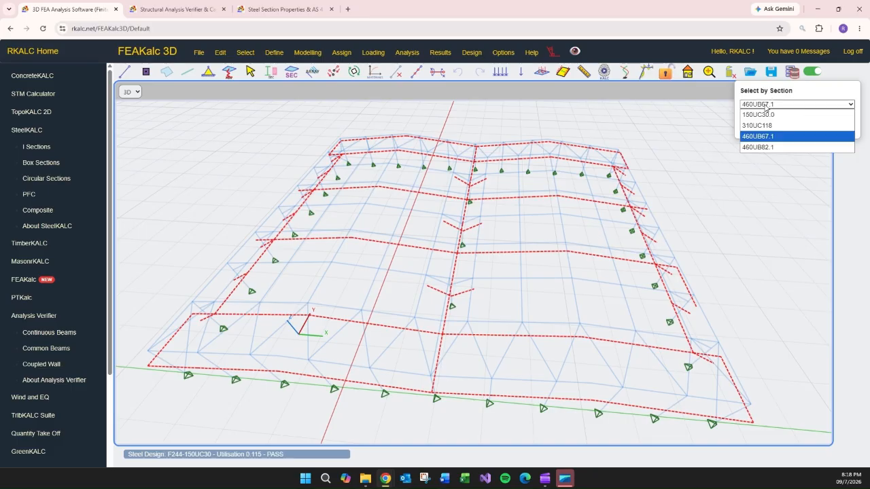
click(764, 148)
click(807, 123)
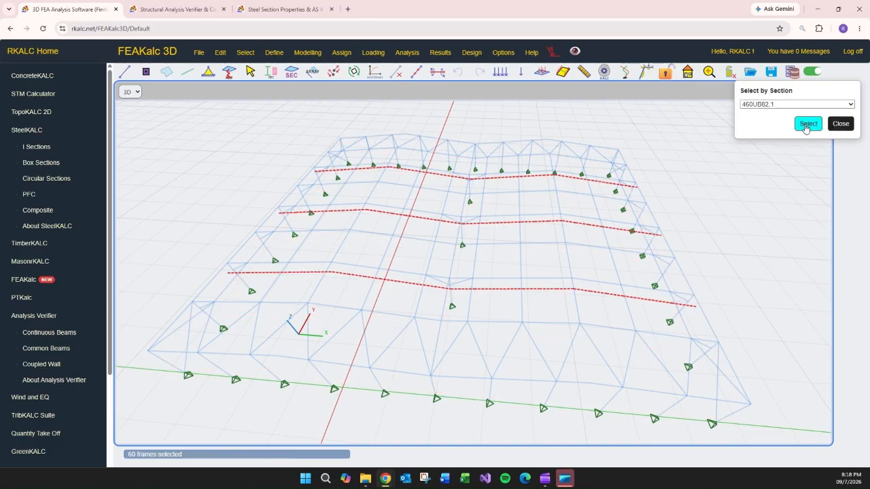
Display the steel design results, then reload the model page.
click(472, 53)
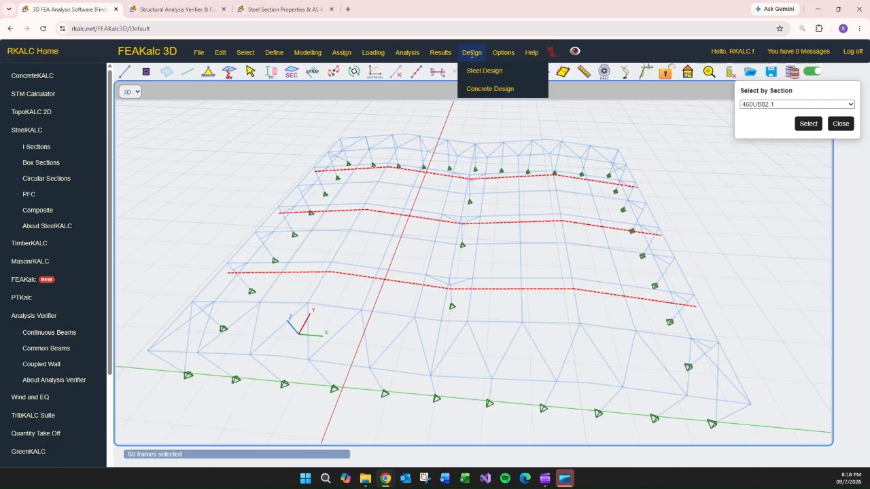
click(604, 72)
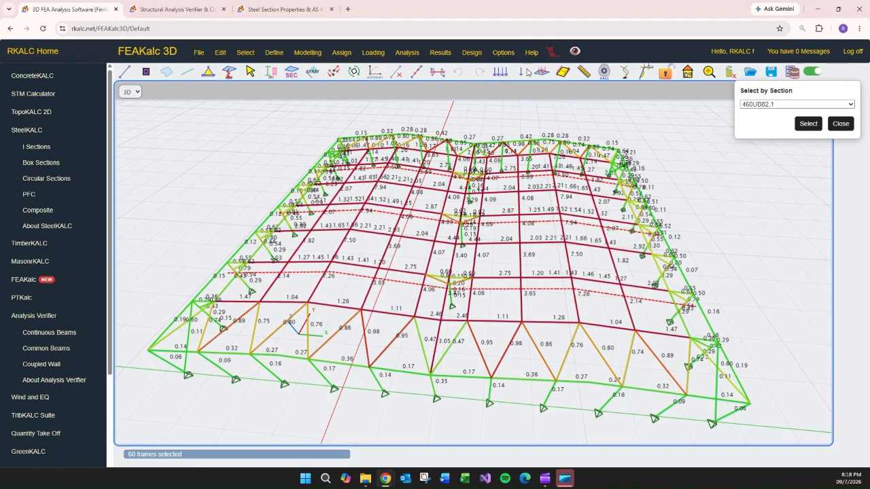
click(667, 76)
click(499, 28)
key(Return)
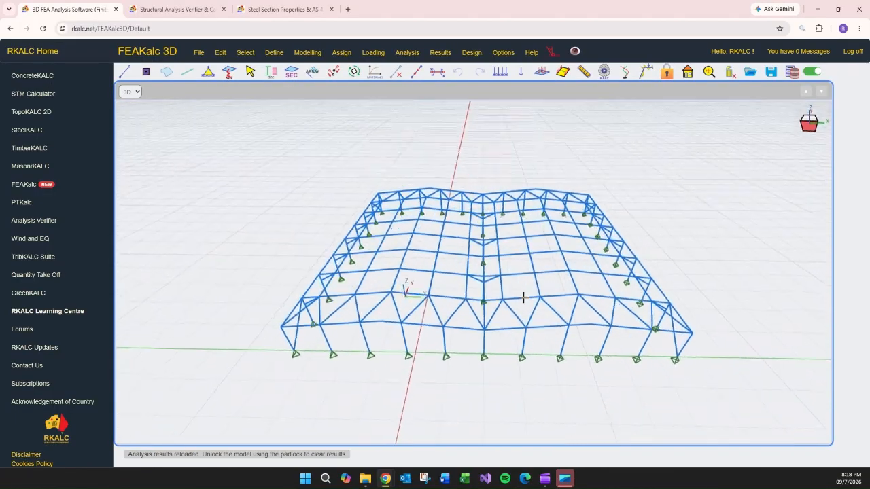
Select all frames with section 460UB67.1 by section.
click(477, 52)
mouse_move(486, 71)
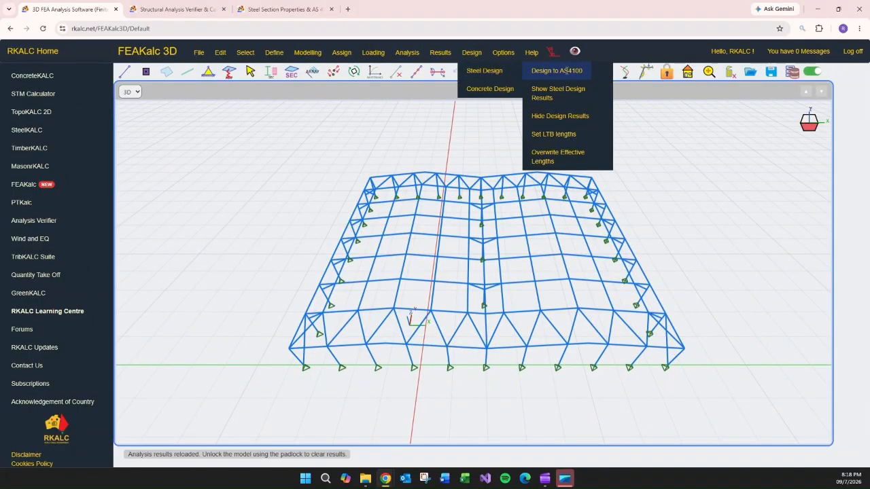
click(245, 54)
click(301, 71)
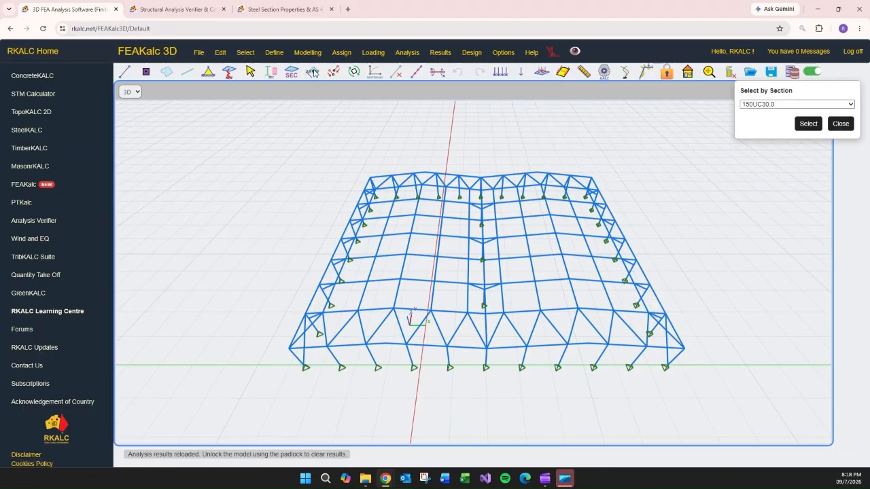
click(797, 104)
click(802, 134)
click(806, 125)
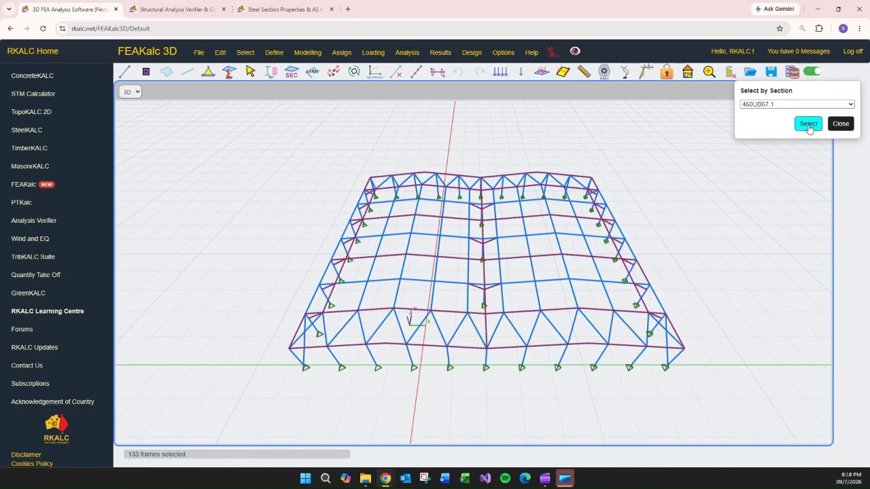
Set the LTB restraint length of the selected 460UB67.1 frames to 2.4 m.
click(472, 52)
mouse_move(478, 80)
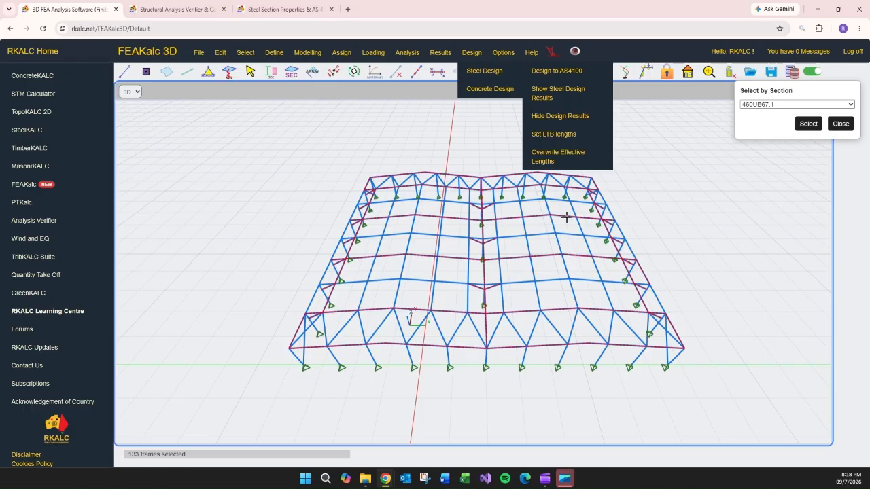
click(551, 134)
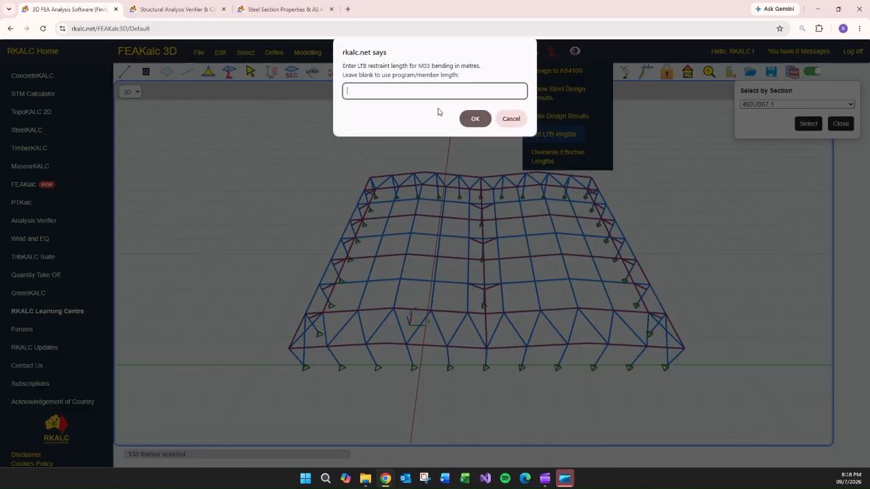
click(477, 119)
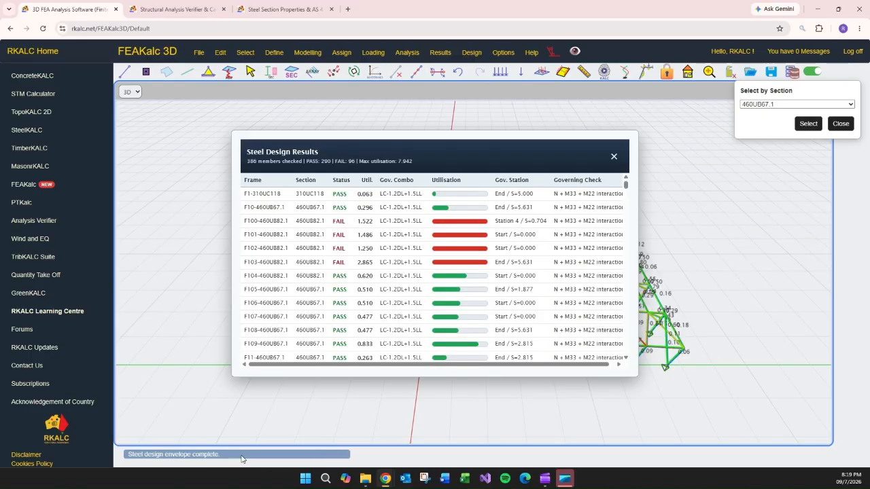
Review the steel design results table against the utilisations on the model, then close it.
drag(492, 155, 238, 138)
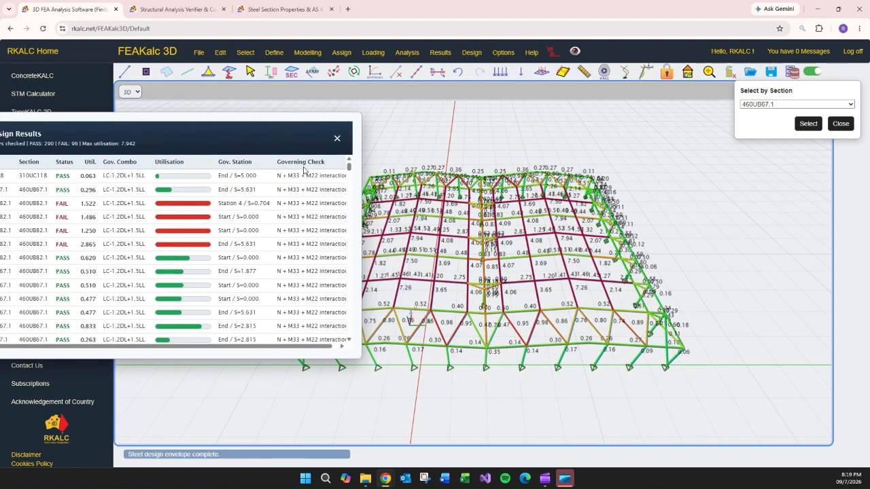
scroll(602, 232, up, 5)
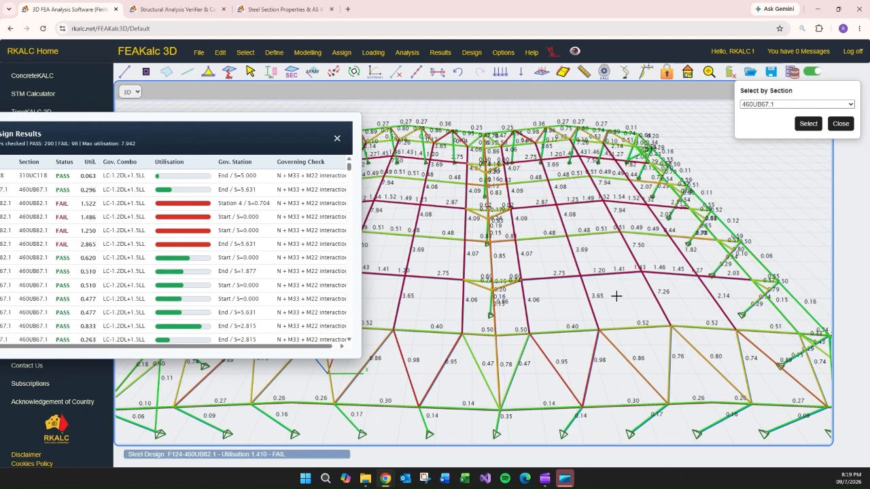
click(336, 137)
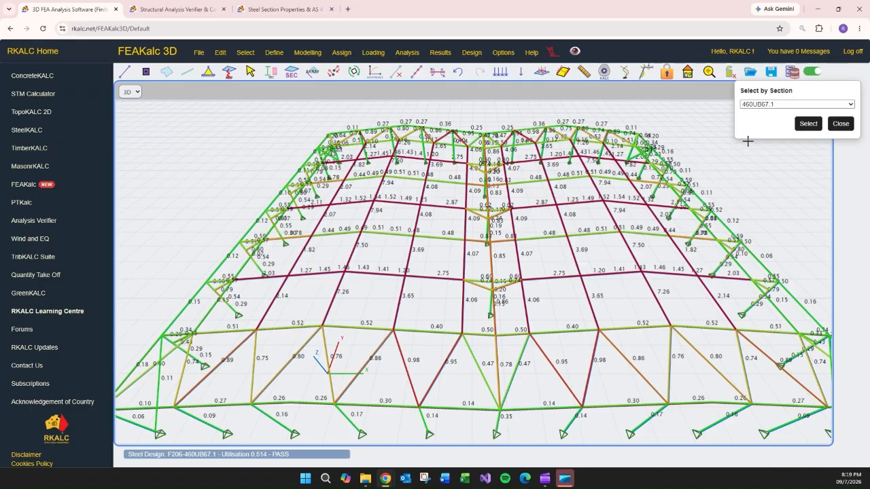
Select the frames with section 460UB82.1.
click(781, 104)
click(791, 147)
click(808, 123)
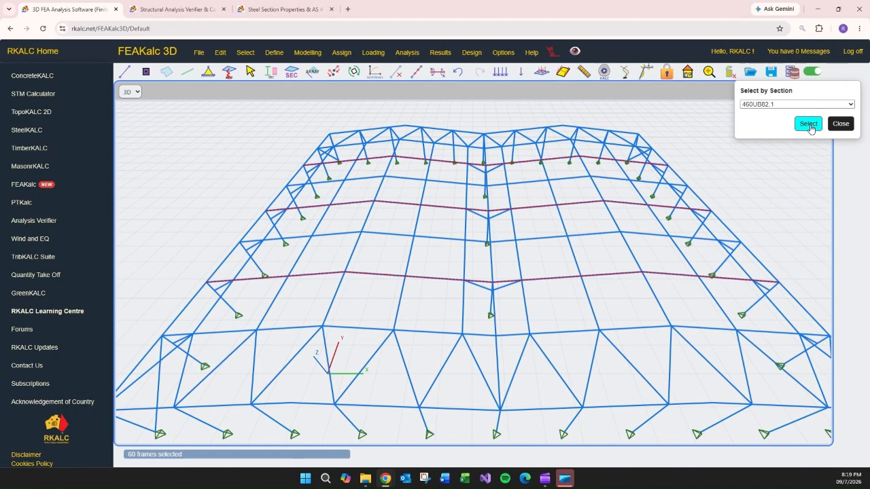
Set the LTB restraint length of the selected 460UB82.1 frames to 2.4 m.
click(471, 53)
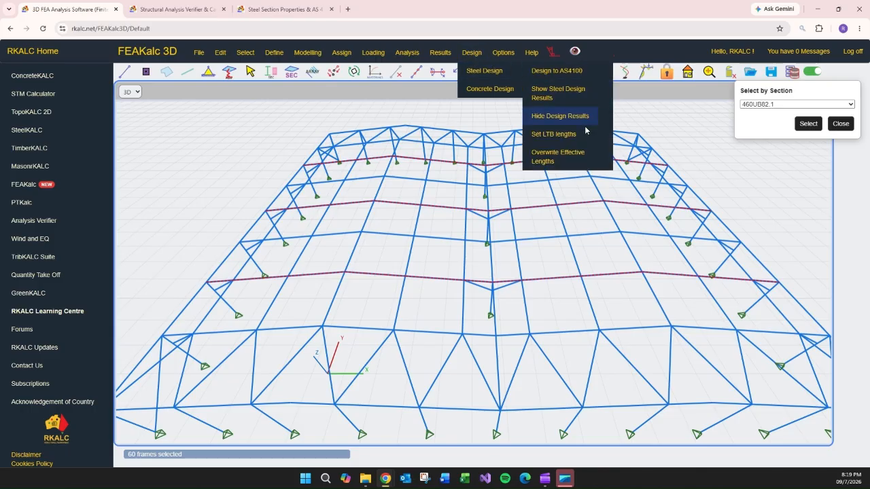
click(576, 135)
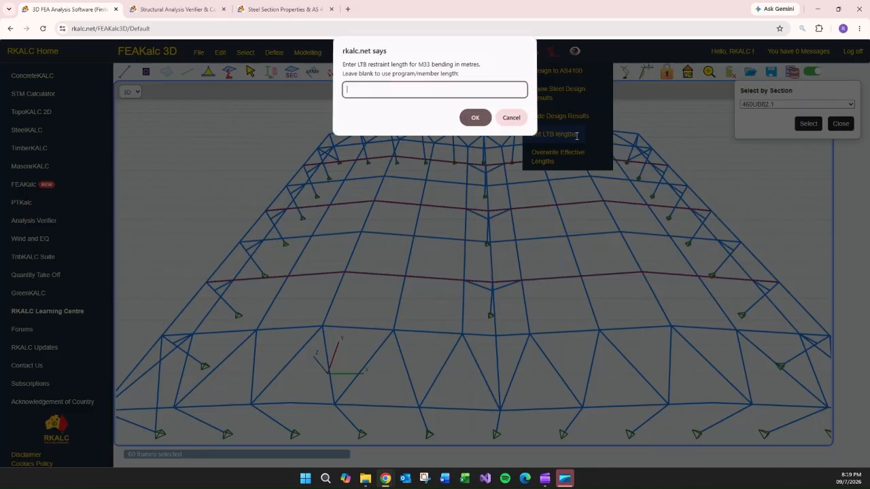
click(478, 116)
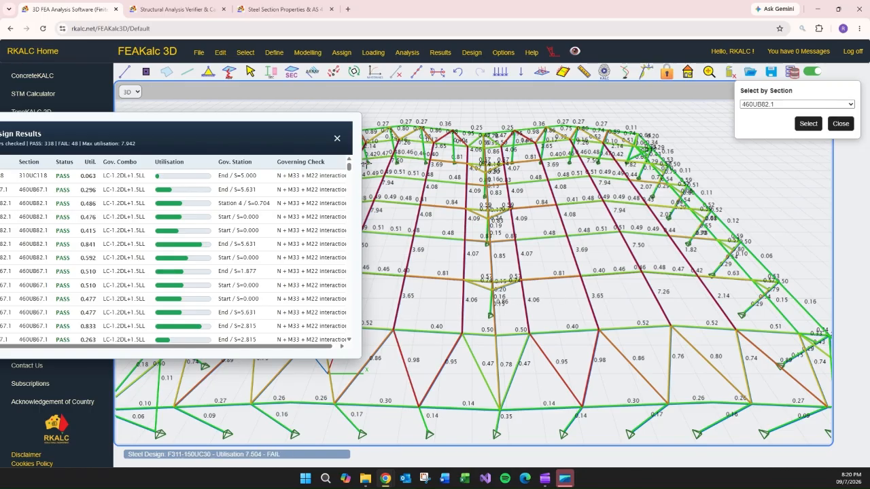
Close the results table and inspect the design memo of a failing 150UC30 member.
click(336, 138)
click(612, 212)
drag(560, 129, 393, 120)
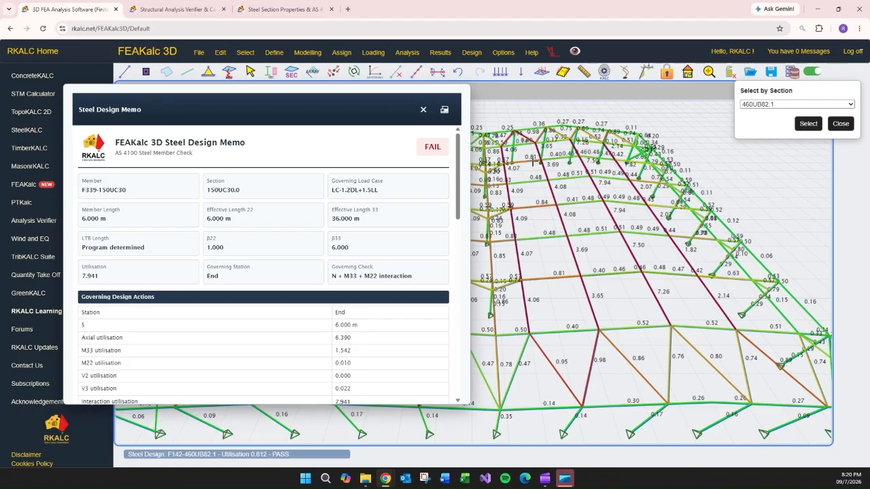
click(423, 110)
Select the frames with section 150UC30.0.
click(774, 104)
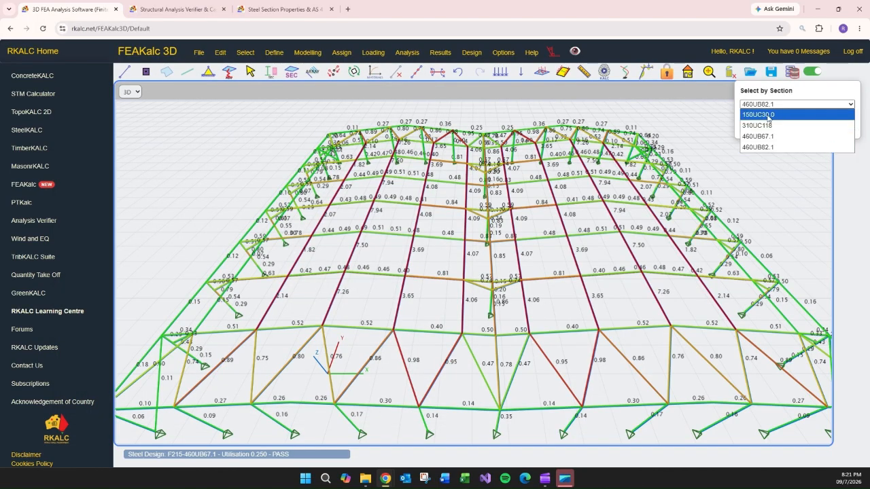
click(786, 115)
click(808, 125)
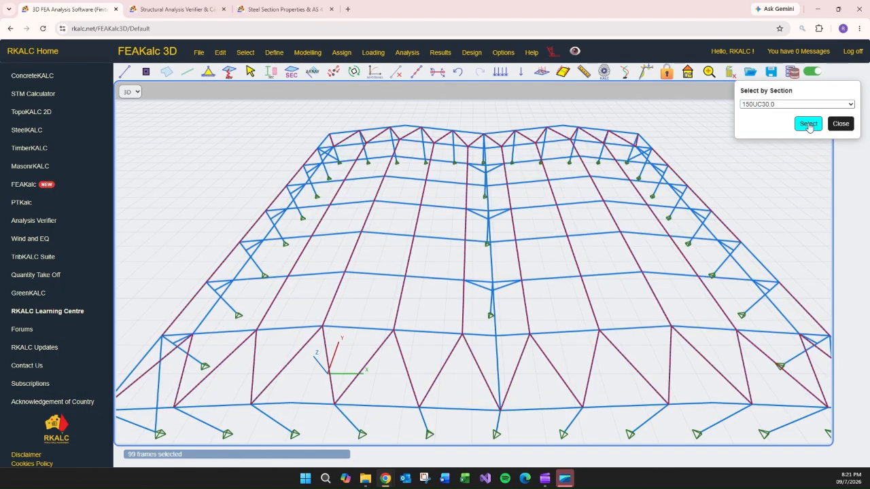
Overwrite the effective lengths of the 150UC30 frames, leaving K22 blank and setting K33 to 1.
click(472, 52)
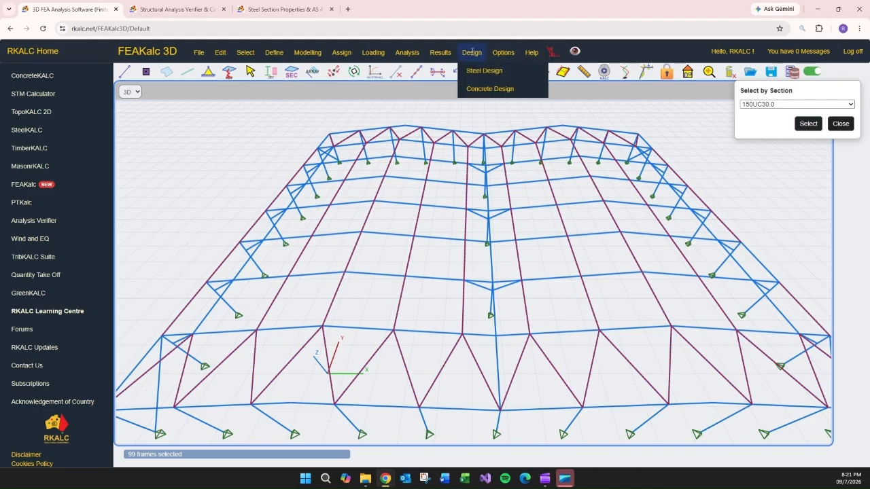
mouse_move(484, 71)
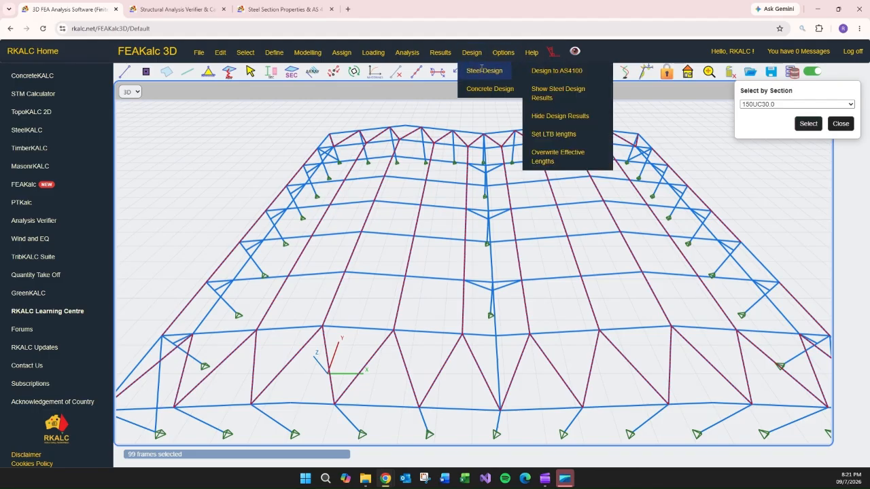
click(561, 157)
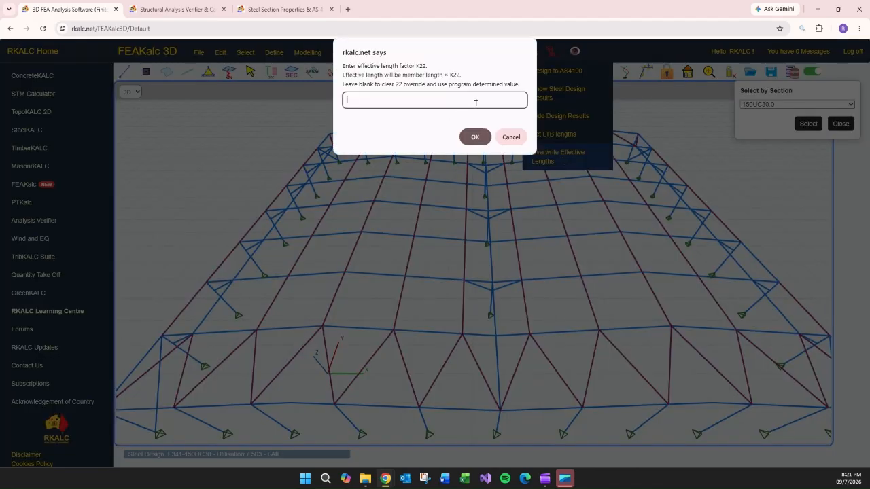
click(477, 136)
text(1)
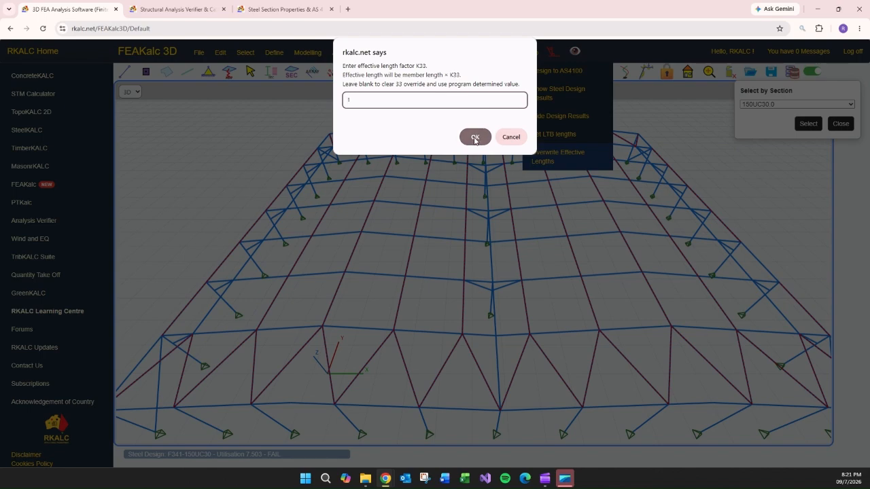
click(474, 138)
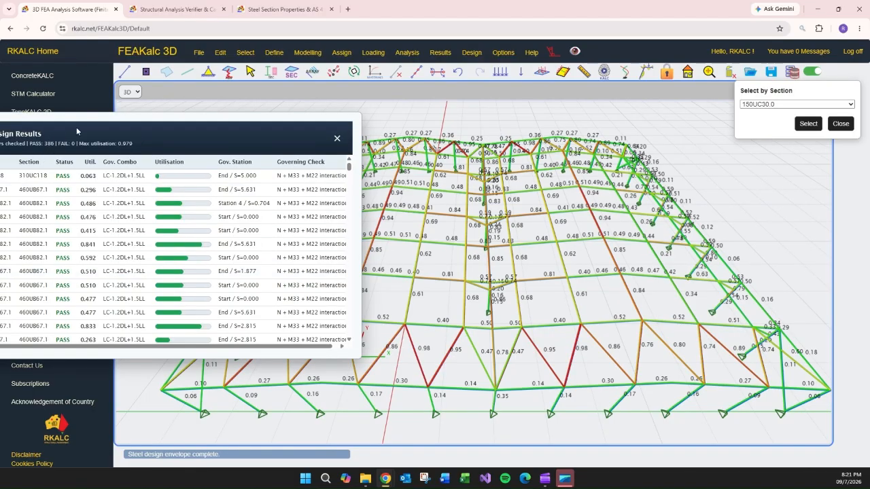
Review the updated steel design results table and close it.
drag(109, 123, 183, 119)
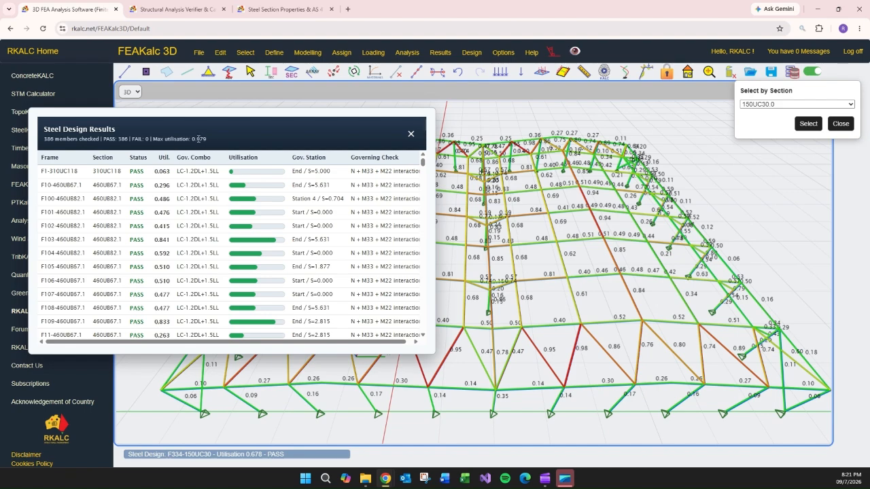
click(409, 134)
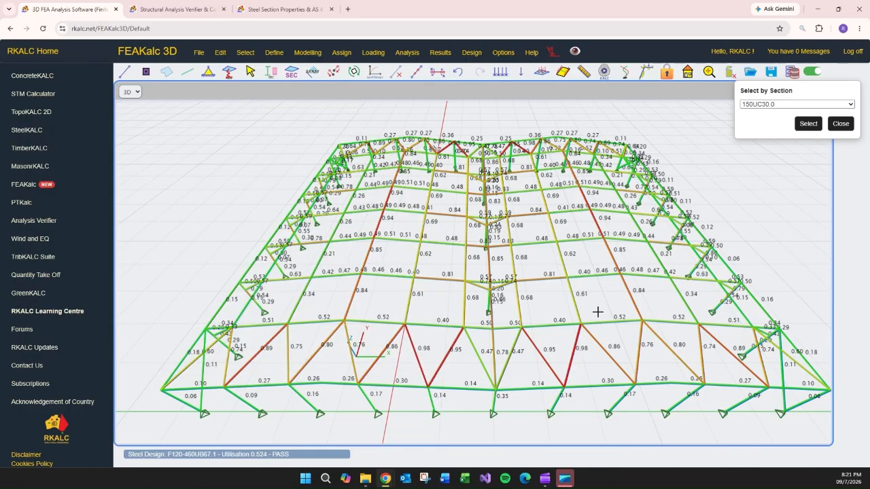
Open and read the design memo of a 460UB67.1 member, including its capacities.
mouse_move(596, 306)
mouse_down()
mouse_move(553, 289)
mouse_move(541, 305)
mouse_move(564, 316)
mouse_move(516, 335)
mouse_move(602, 297)
mouse_up()
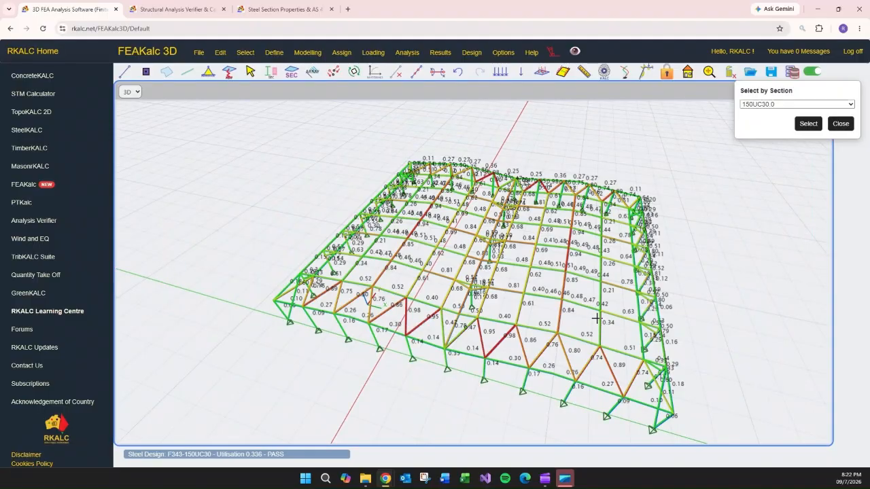
click(585, 280)
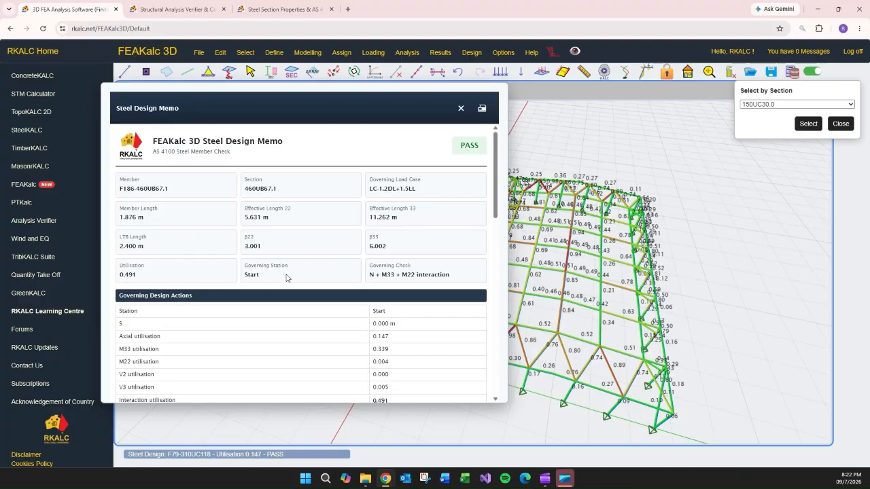
scroll(334, 285, down, 1)
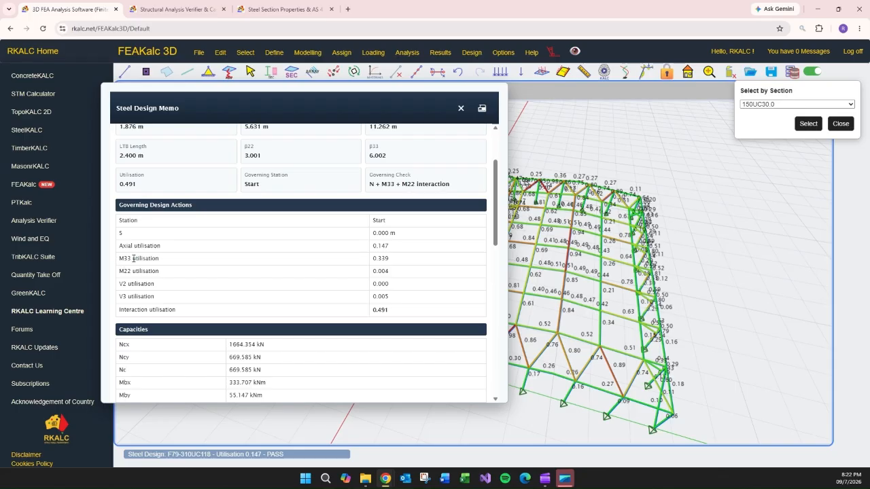
scroll(325, 253, down, 2)
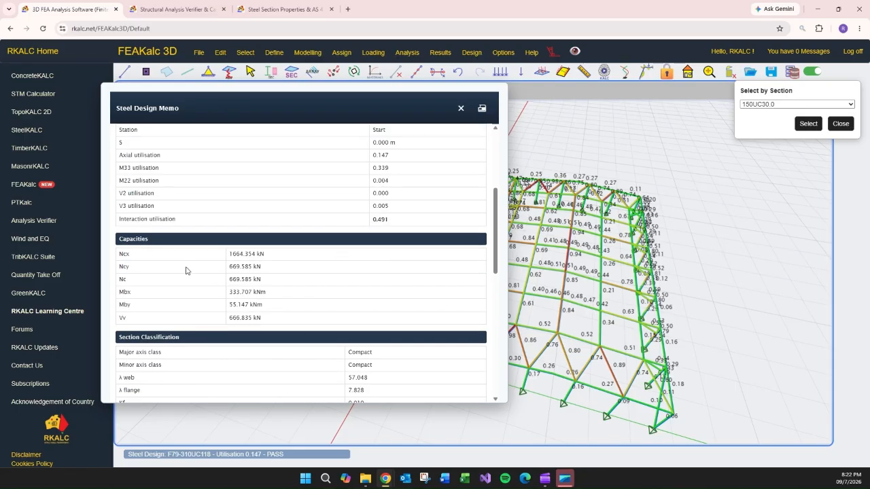
scroll(401, 203, up, 4)
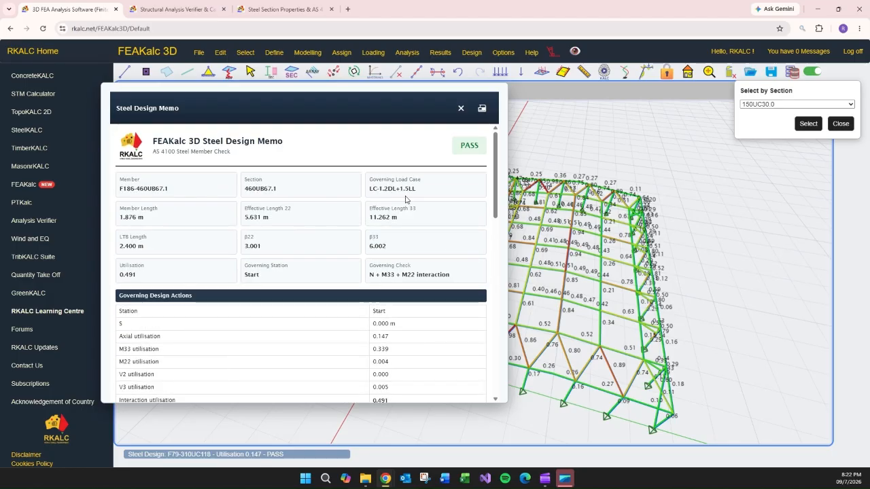
scroll(380, 237, down, 5)
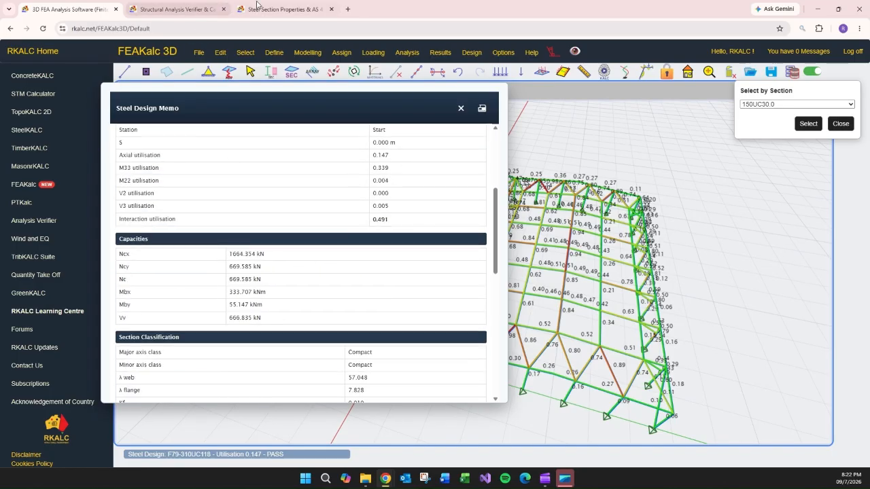
Compare the memo's capacities with the 460UB67.1 section calculator, read the remaining memo stations and design notes, and close the memo.
click(295, 6)
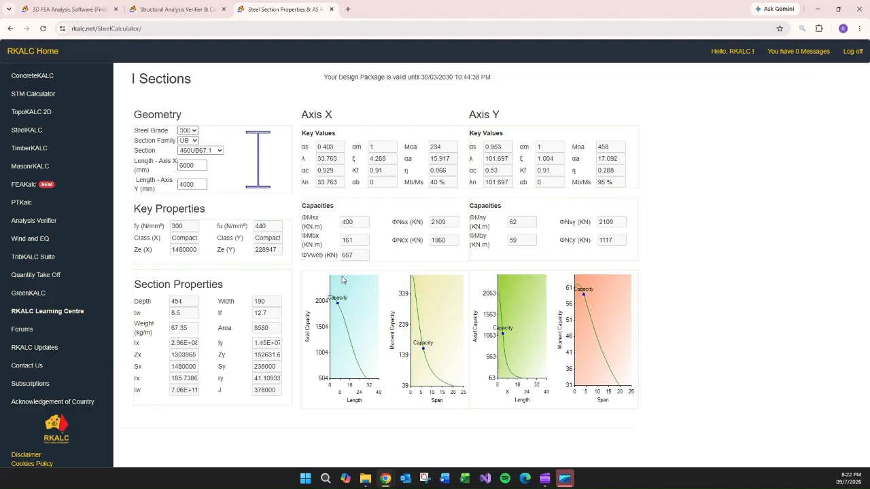
click(65, 9)
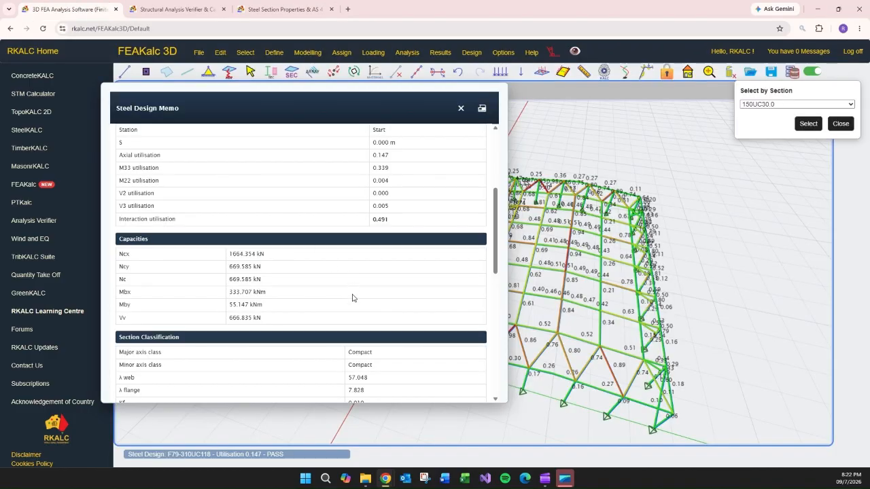
scroll(352, 297, down, 1)
click(272, 9)
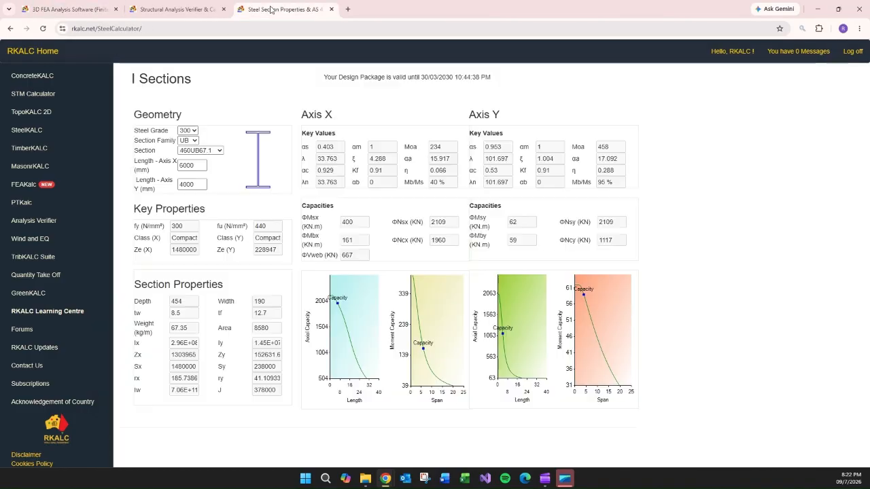
click(66, 11)
scroll(259, 203, down, 4)
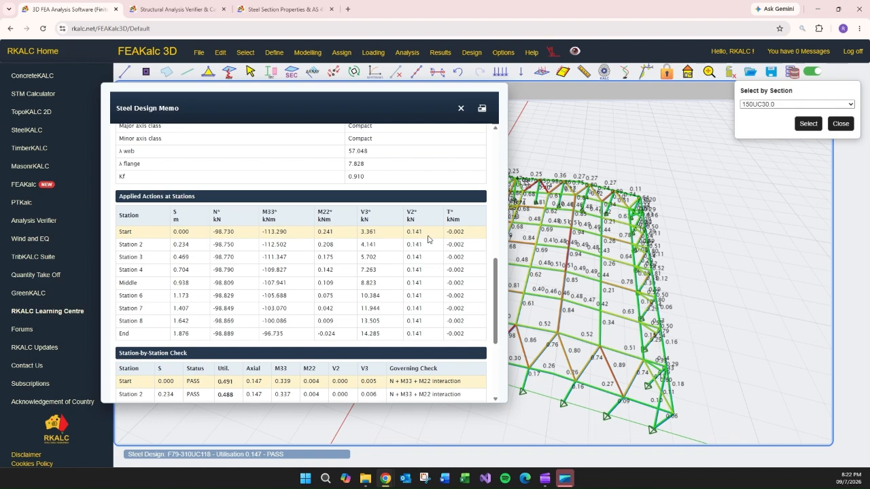
scroll(444, 248, down, 3)
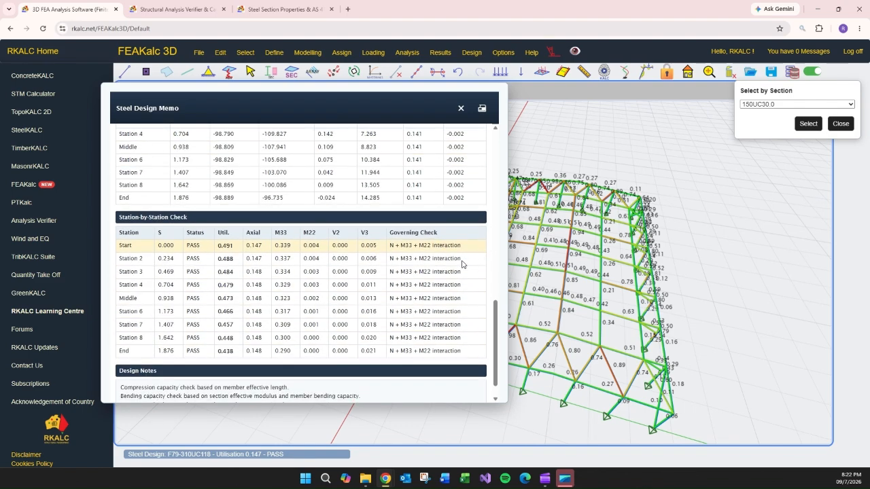
scroll(454, 267, down, 1)
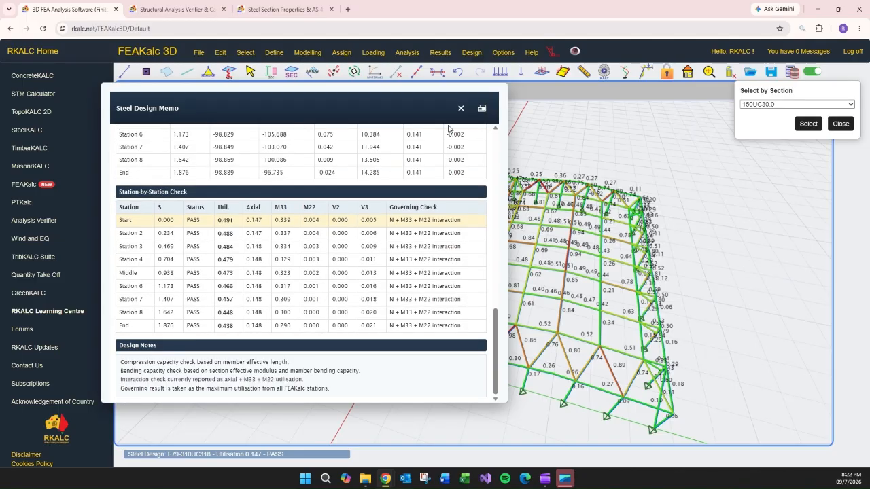
click(460, 108)
Unlock the model for editing.
middle_drag(467, 293, 467, 264)
middle_drag(736, 279, 686, 266)
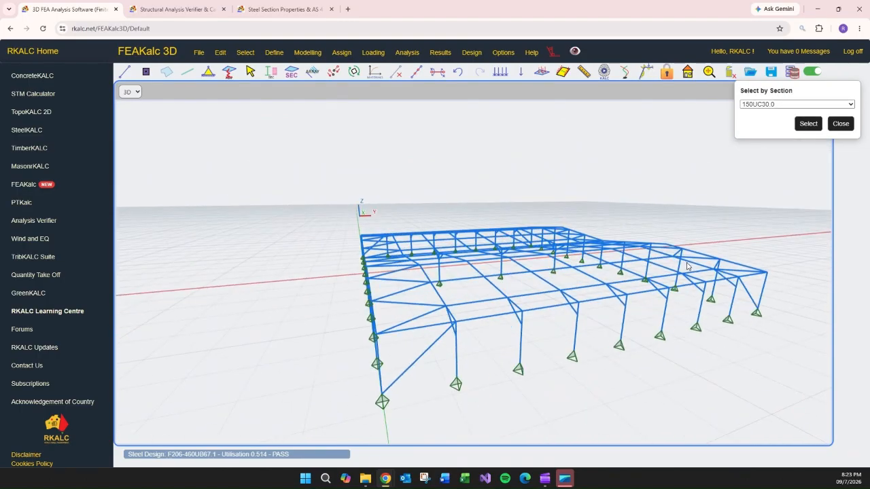
click(384, 141)
click(626, 142)
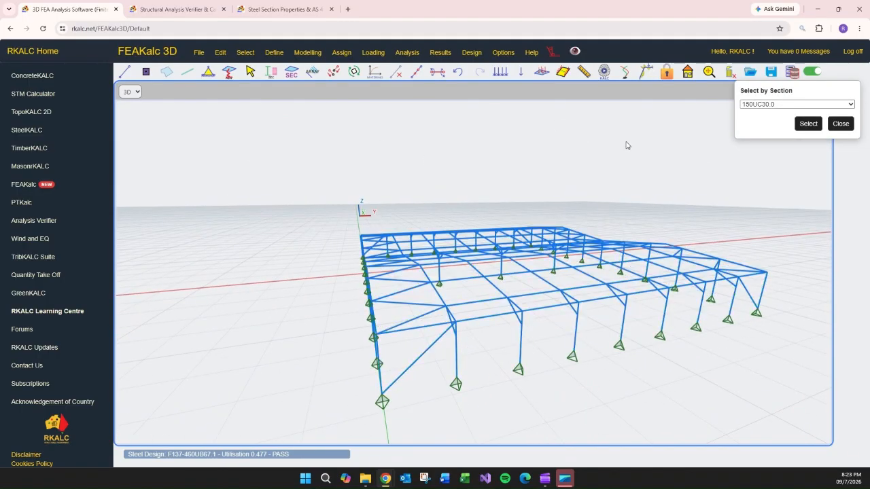
click(668, 73)
key(Return)
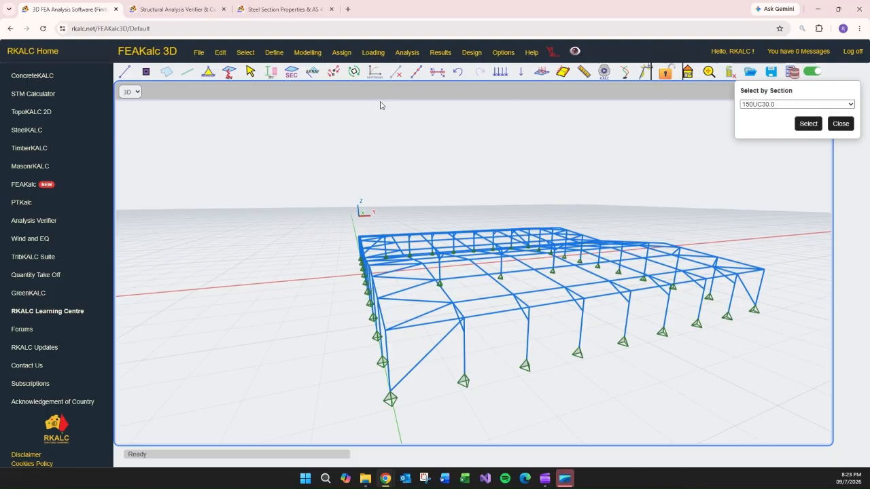
Select one column and assign it a 50 MPa concrete section, 500 mm wide and 500 mm deep.
click(250, 72)
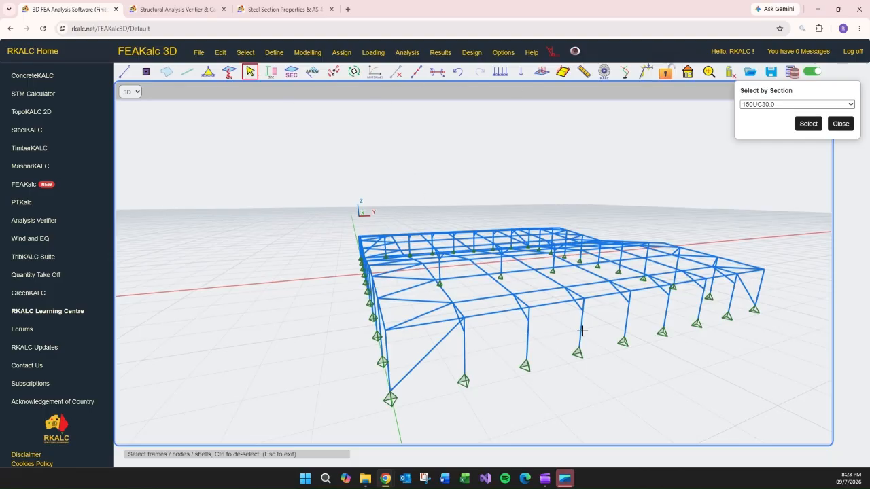
click(582, 306)
click(580, 340)
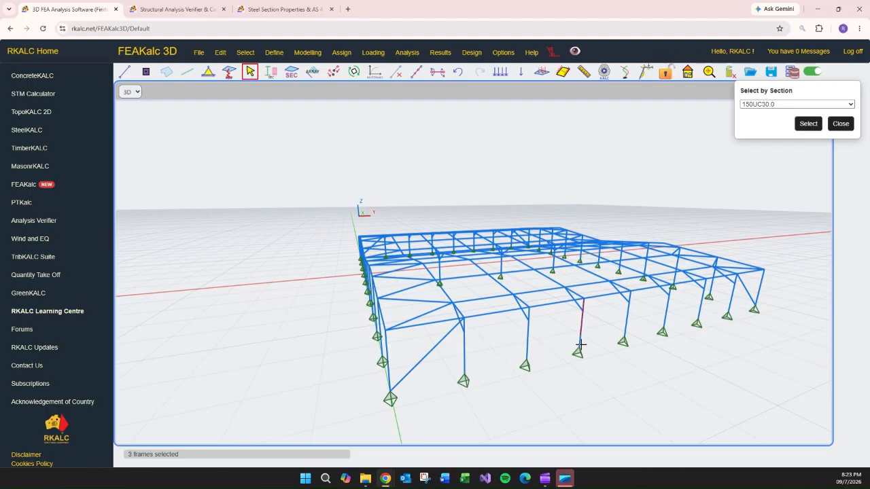
click(270, 72)
click(748, 216)
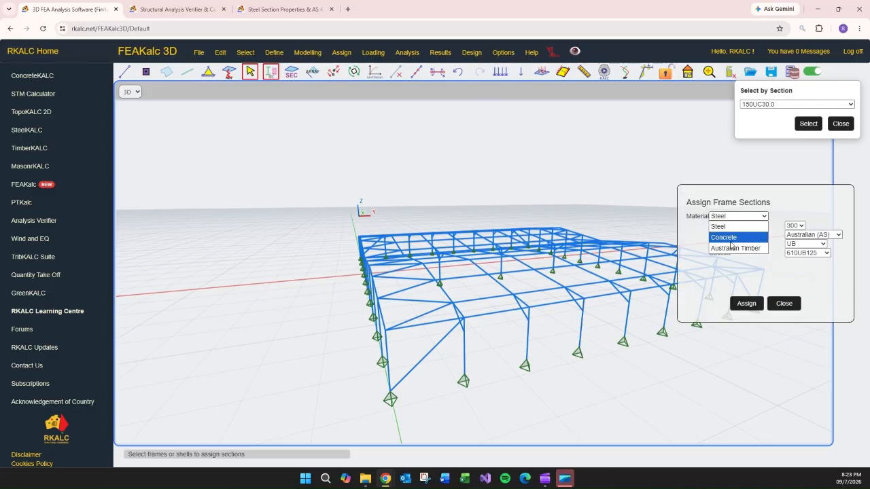
click(730, 242)
click(790, 246)
text(50)
key(Tab)
text(500)
key(Tab)
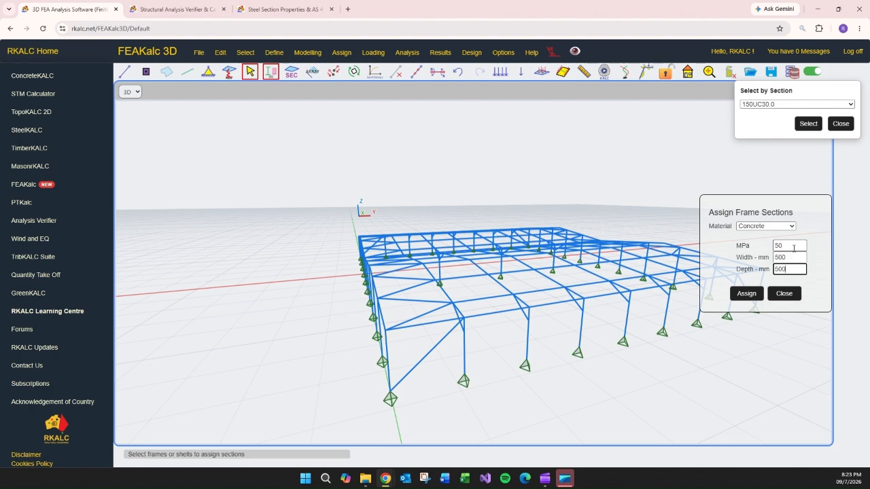
text(500)
click(747, 293)
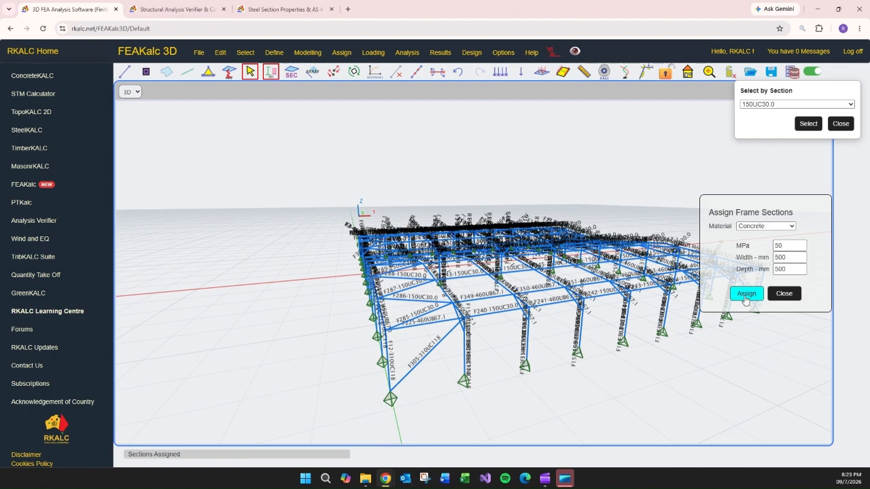
click(771, 298)
Toggle the extruded section display on and off to inspect the new concrete column.
scroll(582, 363, up, 3)
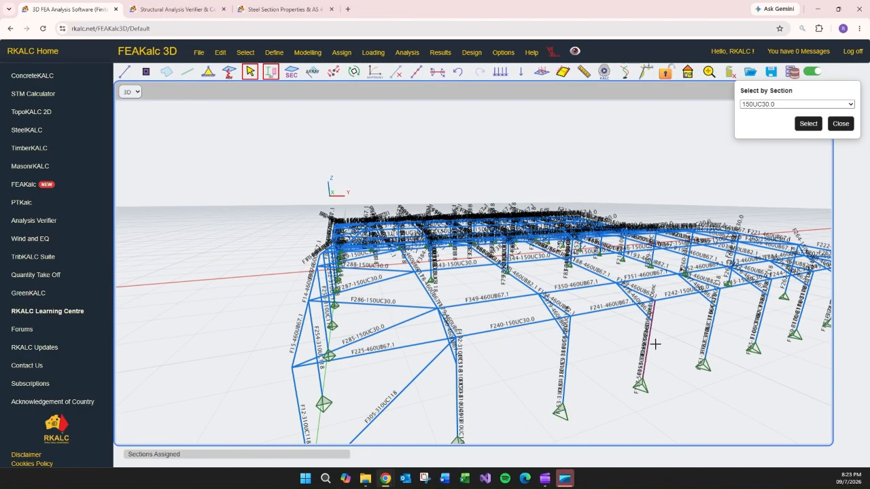
click(472, 52)
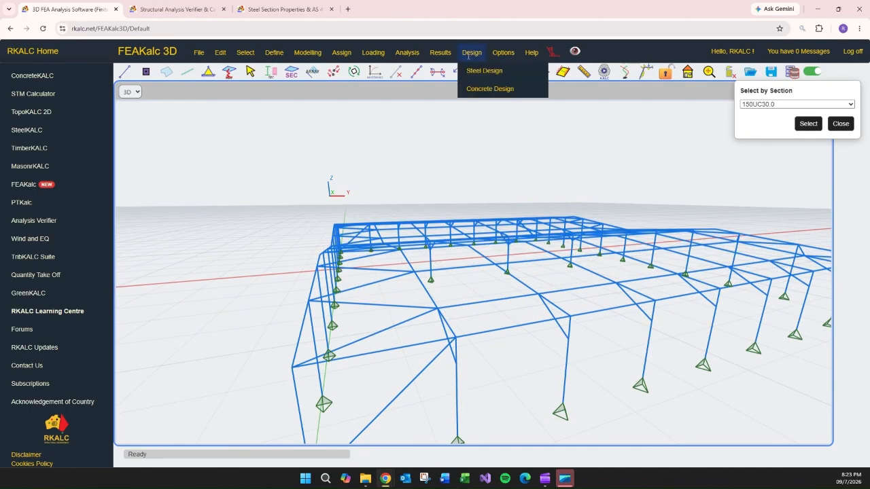
click(502, 52)
click(534, 128)
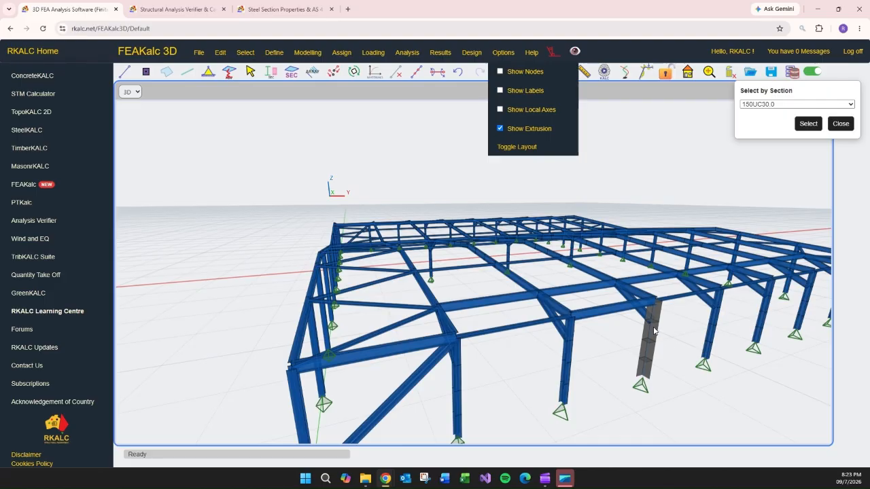
click(521, 129)
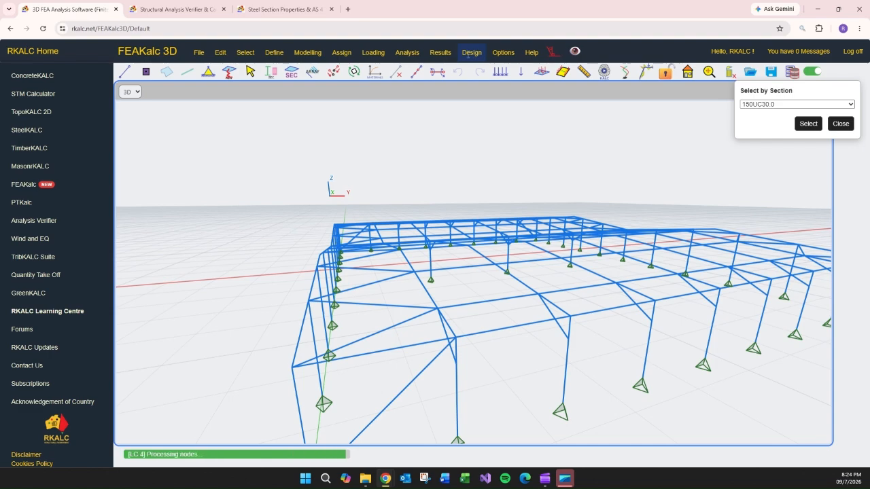
Design the columns to AS3600.
click(468, 53)
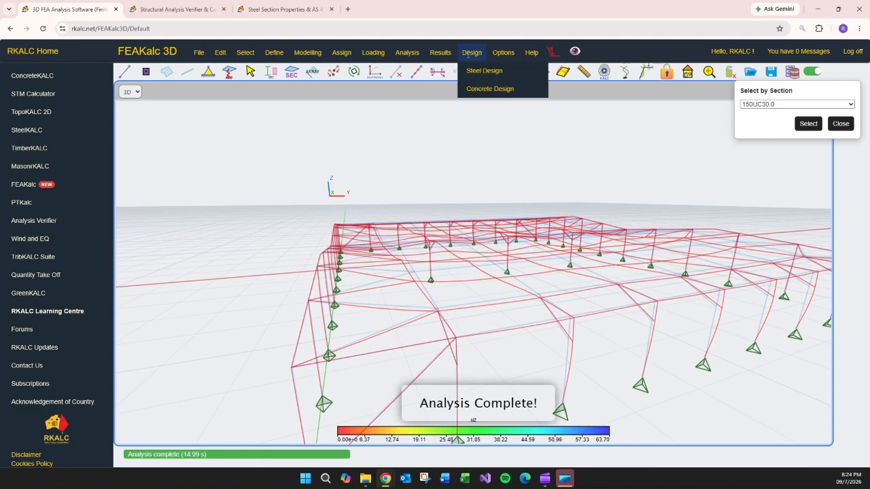
mouse_move(487, 88)
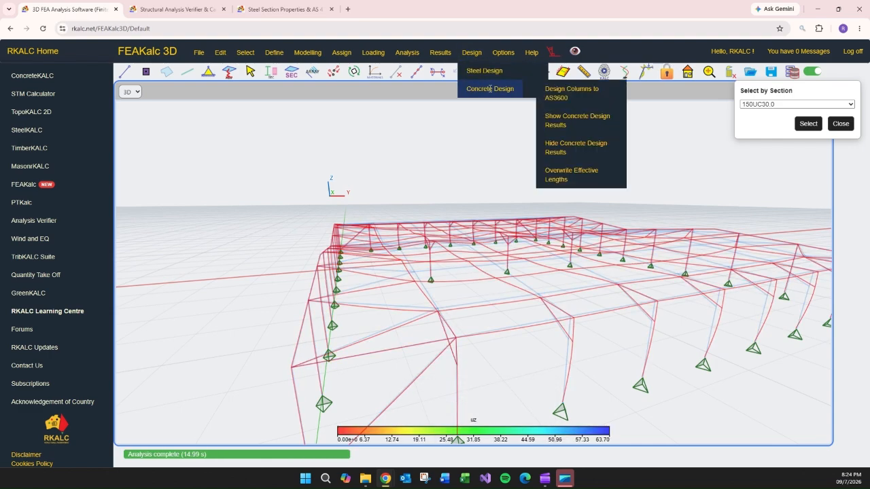
click(564, 96)
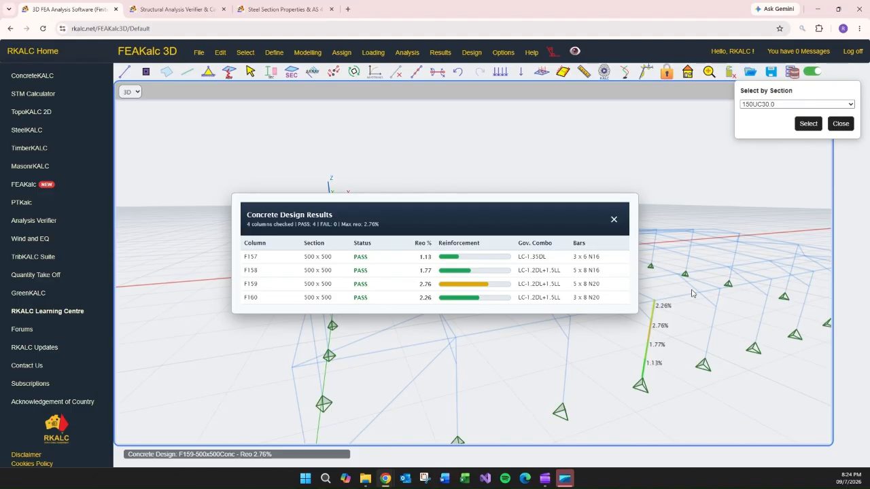
Open and read the concrete column design memo for F159, including both direction checks and interaction diagrams, and close the results table.
click(651, 336)
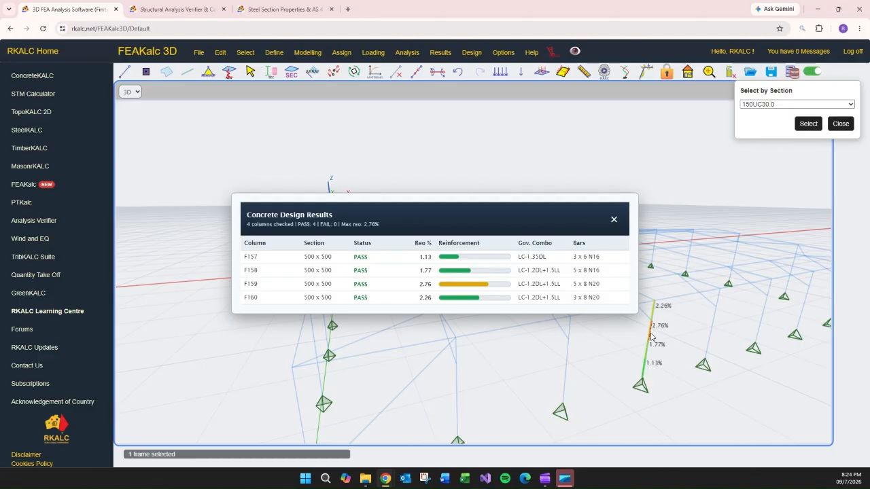
double_click(650, 335)
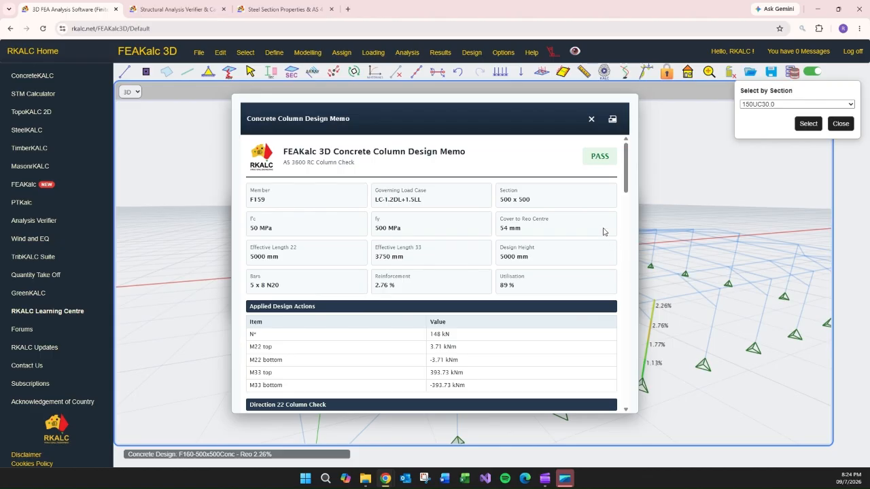
drag(431, 119, 375, 100)
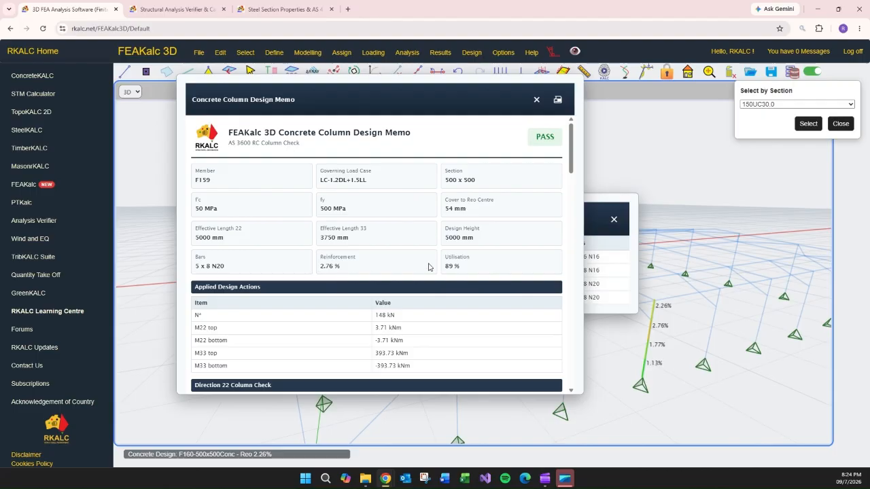
scroll(430, 267, down, 1)
scroll(430, 268, down, 5)
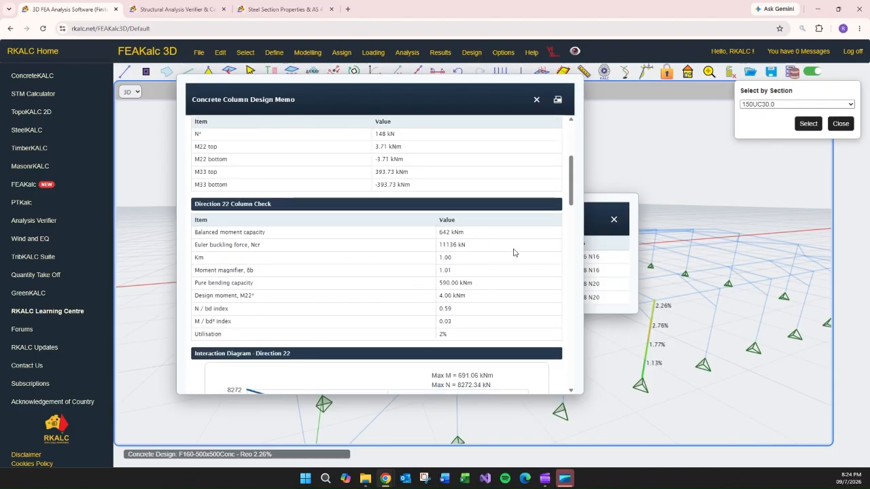
scroll(519, 254, down, 1)
scroll(459, 274, down, 7)
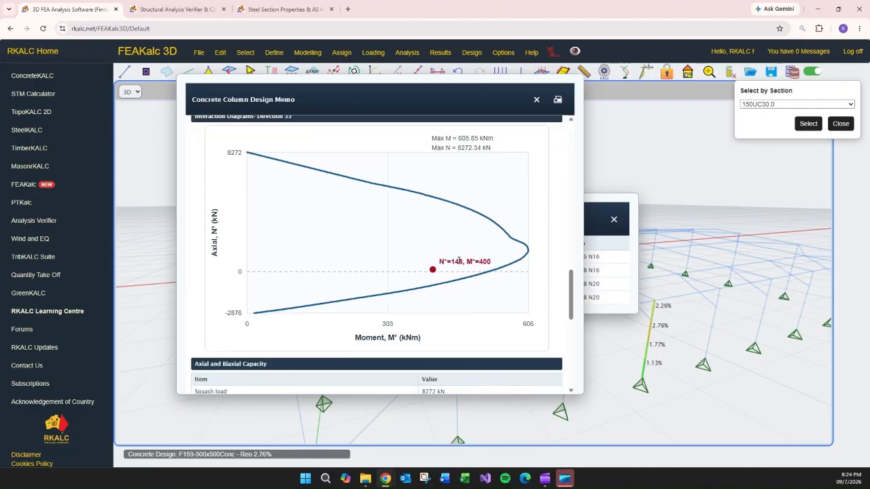
scroll(479, 262, up, 3)
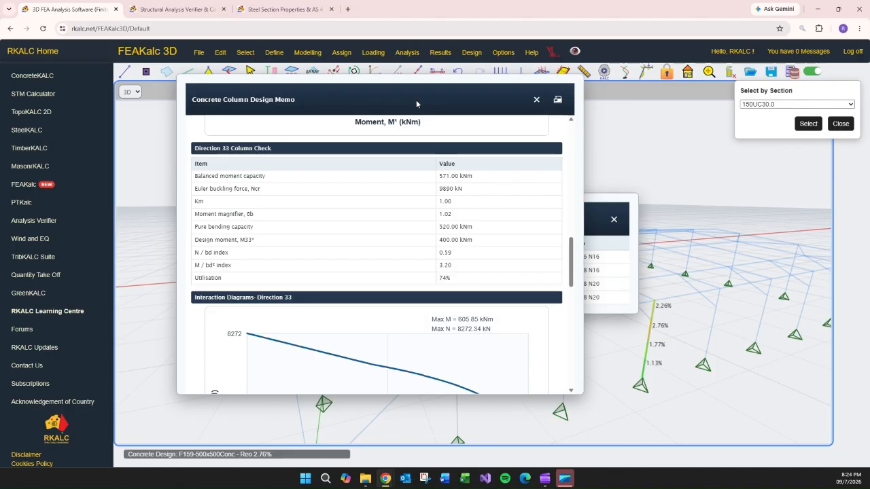
drag(489, 99, 370, 100)
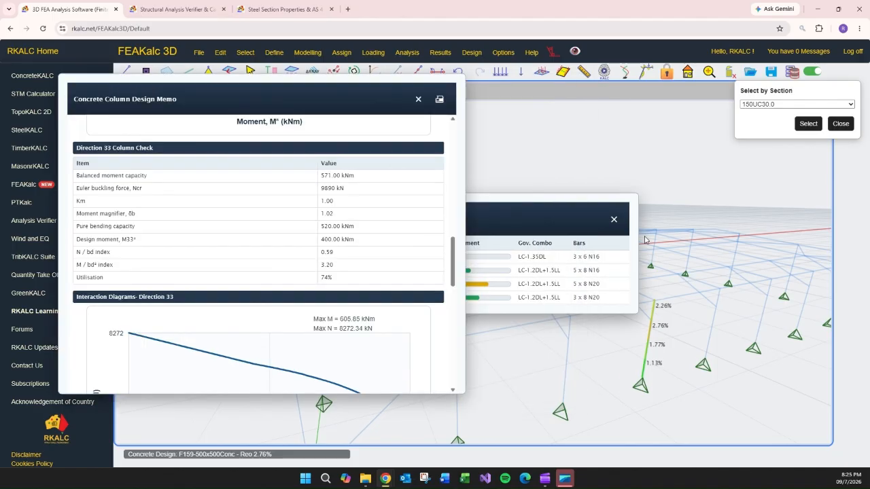
click(614, 219)
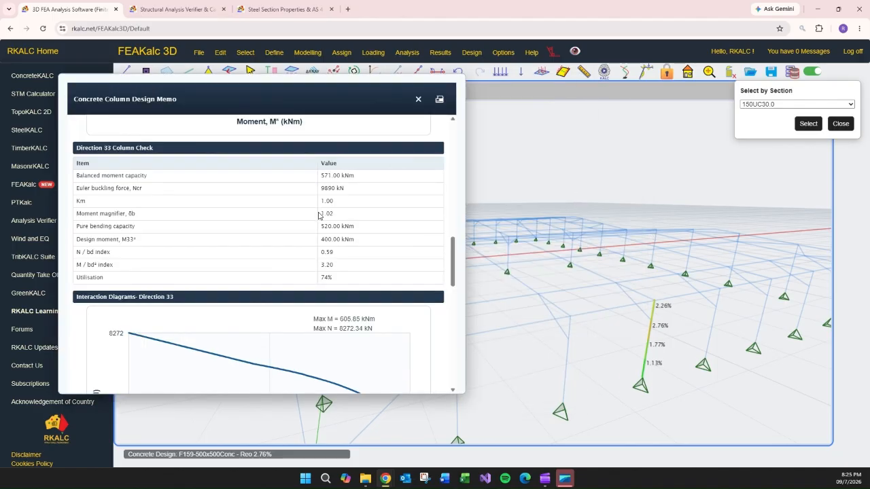
scroll(311, 216, up, 10)
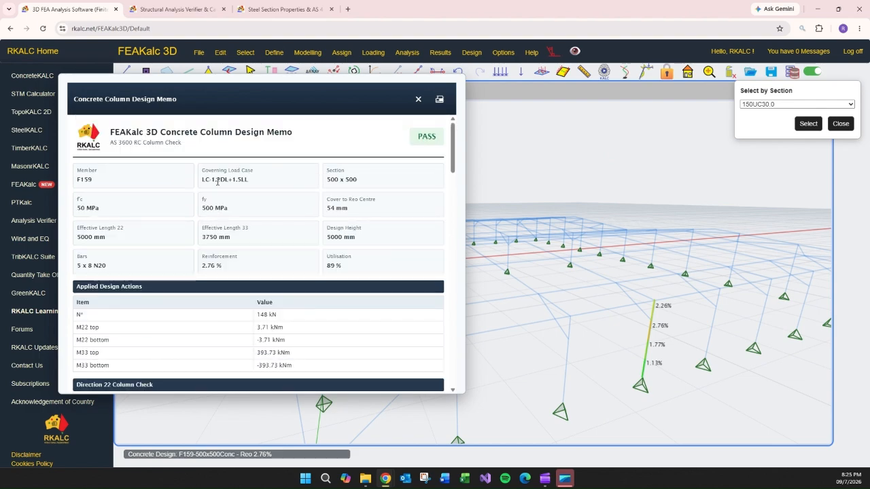
scroll(273, 208, down, 10)
Show the axial and M33 diagrams for load case LC-1.2DL+1.5LL and compare them with the memo's interaction diagrams.
click(646, 73)
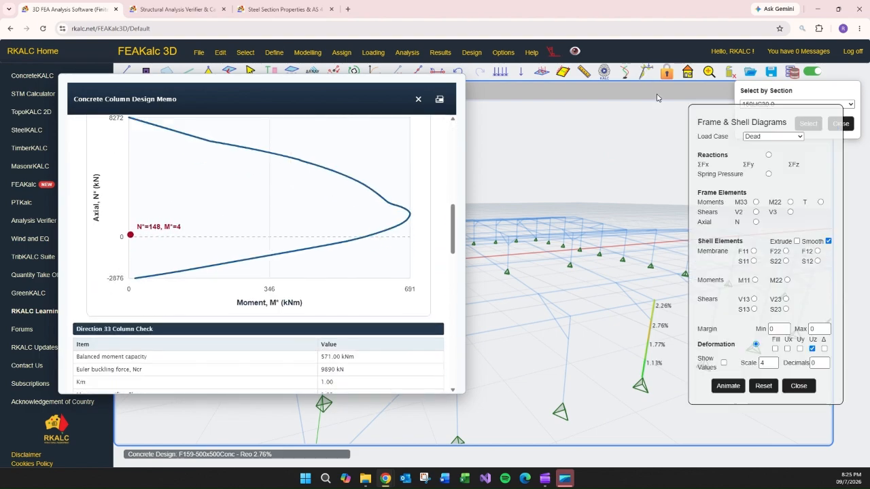
click(772, 136)
click(792, 201)
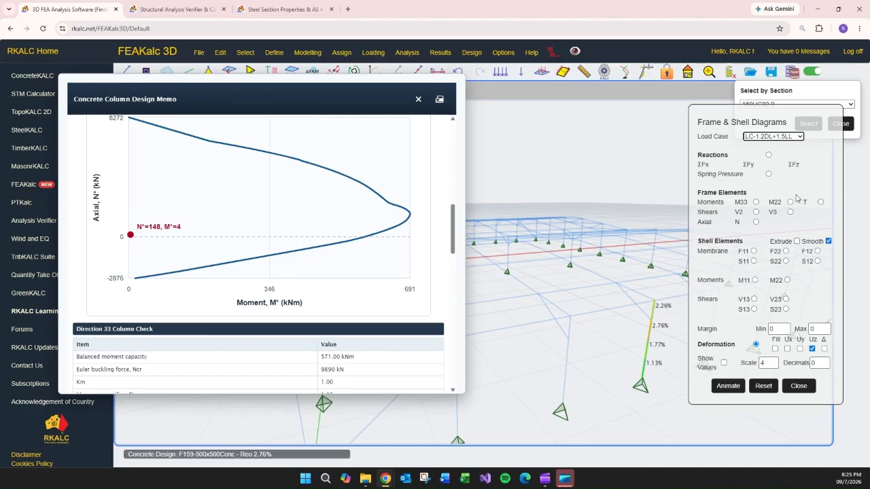
click(755, 222)
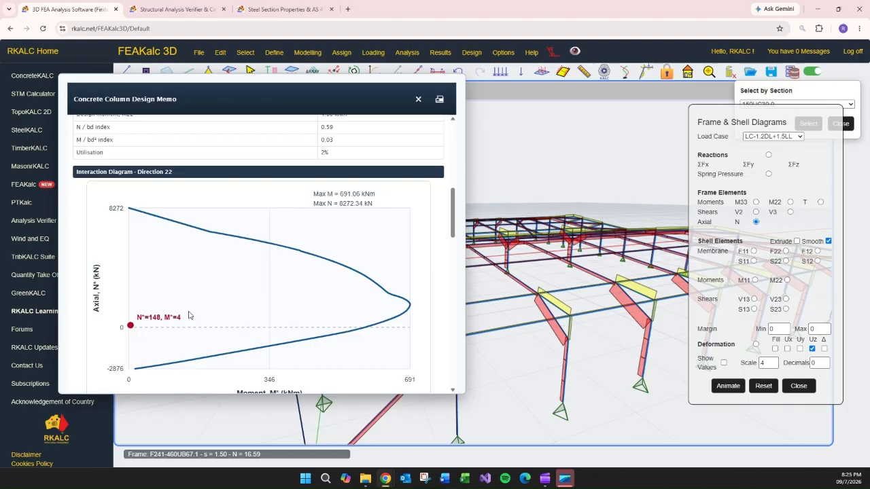
click(755, 203)
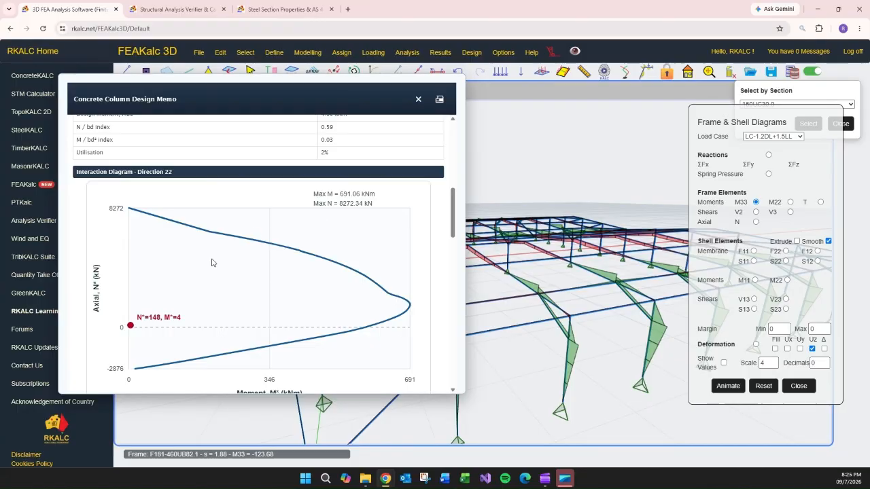
scroll(219, 279, up, 1)
scroll(219, 279, up, 1)
scroll(223, 278, down, 3)
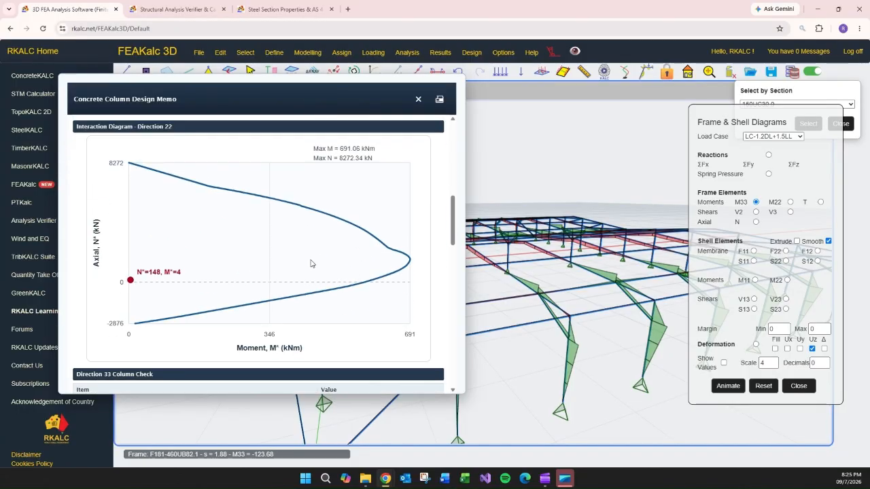
scroll(307, 262, down, 6)
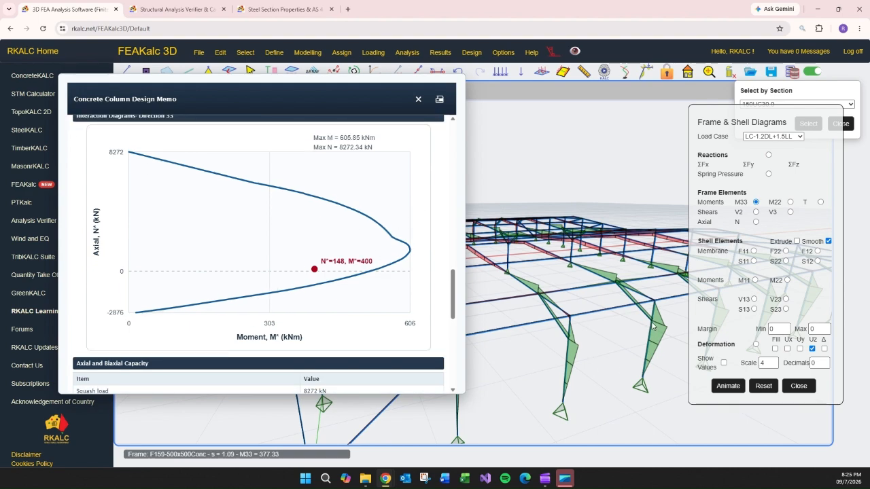
Show values on the M33 moment diagram and orbit the model to compare column moments with the memo.
click(723, 364)
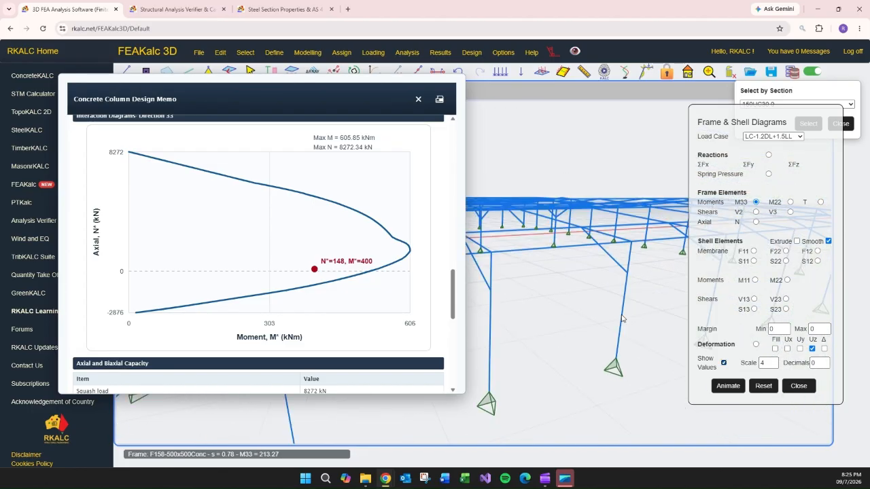
mouse_move(573, 317)
middle_down()
mouse_move(603, 312)
mouse_move(573, 317)
middle_up()
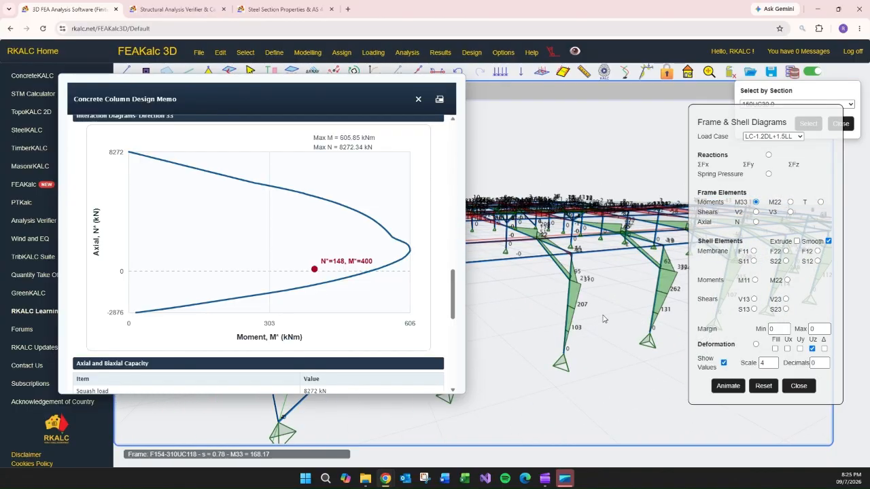
middle_drag(616, 342, 633, 384)
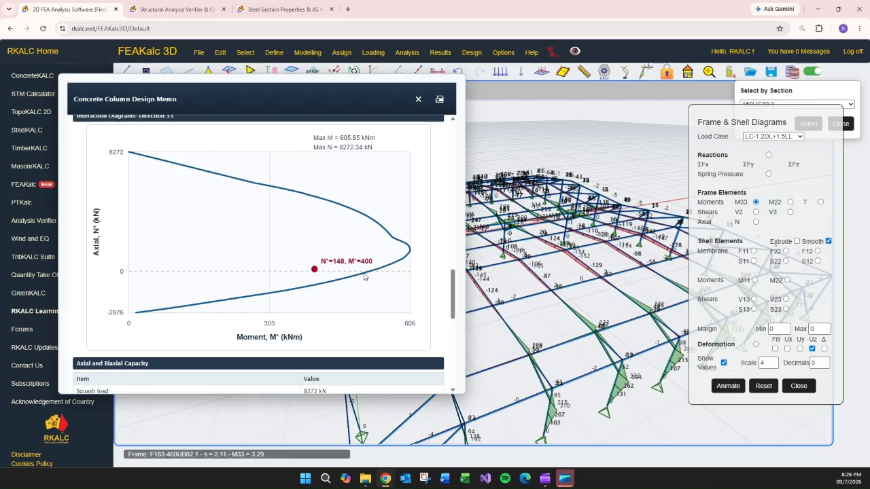
middle_drag(634, 403, 646, 407)
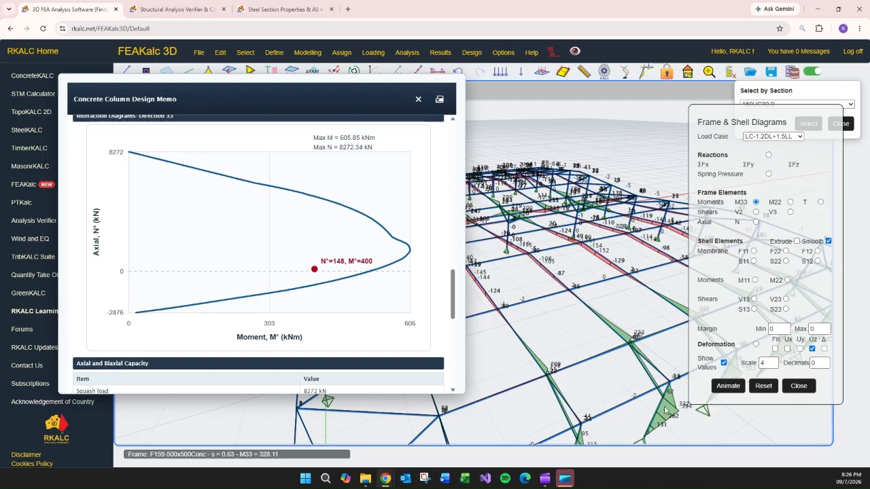
middle_drag(680, 418, 675, 414)
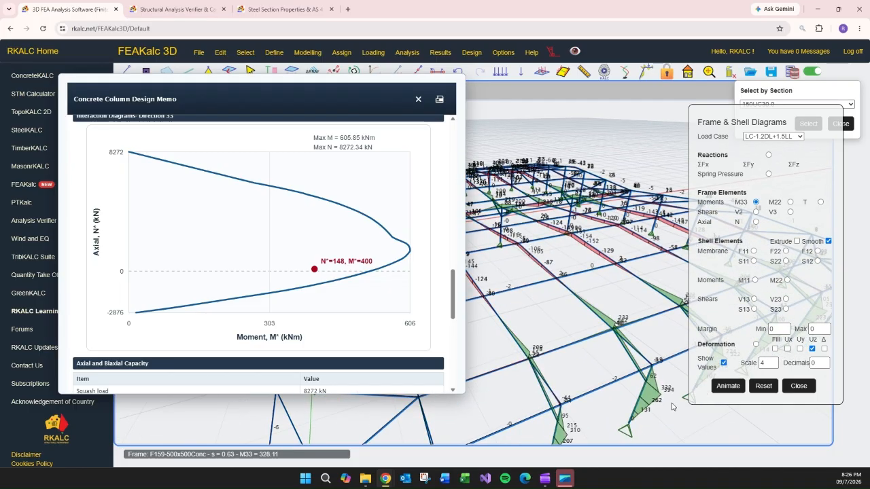
Review the memo's Direction 22 column check and close the concrete column design memo.
scroll(672, 407, up, 3)
scroll(354, 271, up, 2)
scroll(354, 272, up, 1)
scroll(387, 241, down, 5)
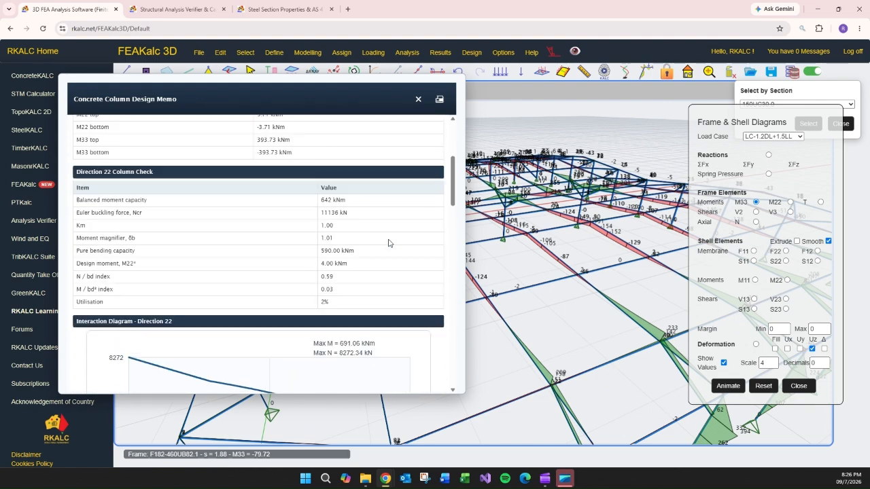
scroll(388, 243, up, 10)
click(418, 100)
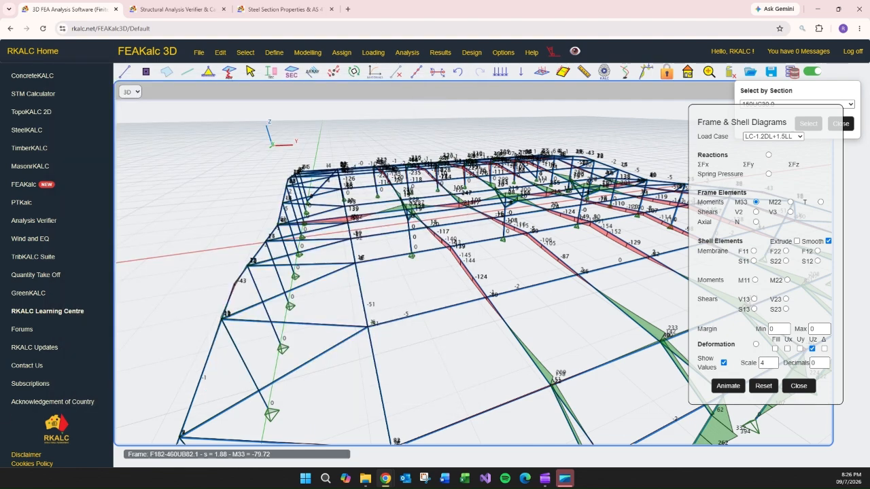